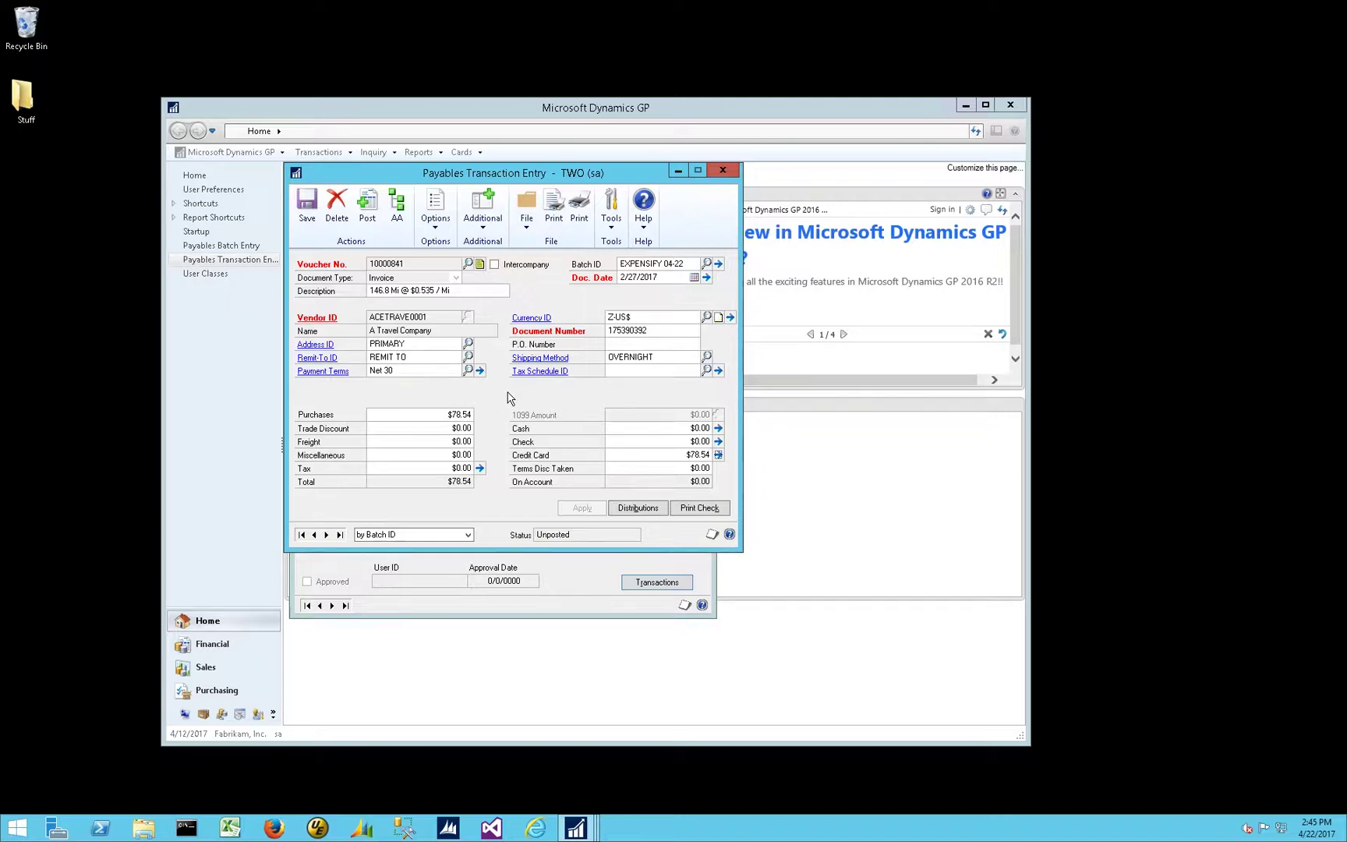
Review the $78.54 credit card payment, number 10000842, on the current voucher
click(637, 458)
click(719, 455)
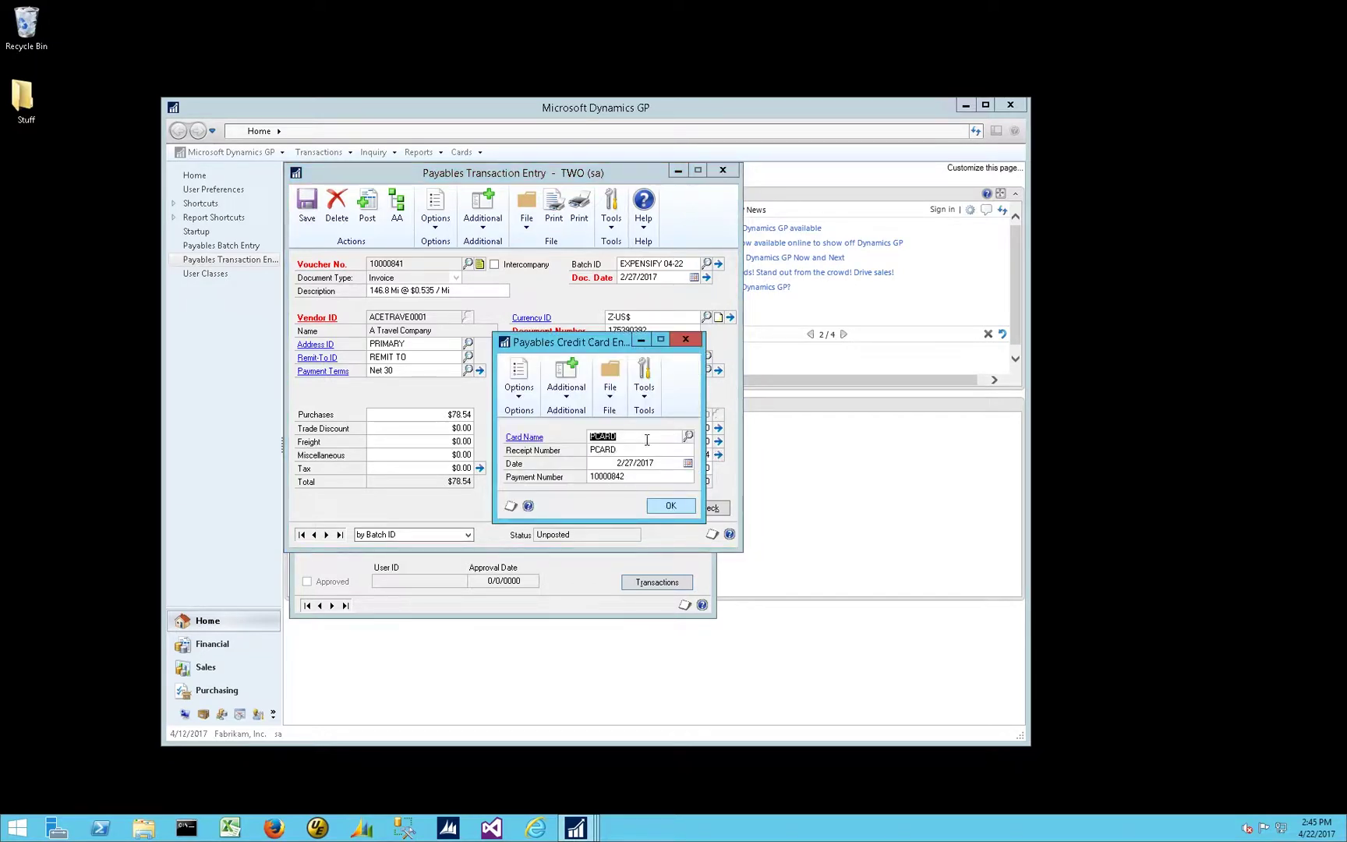
click(641, 477)
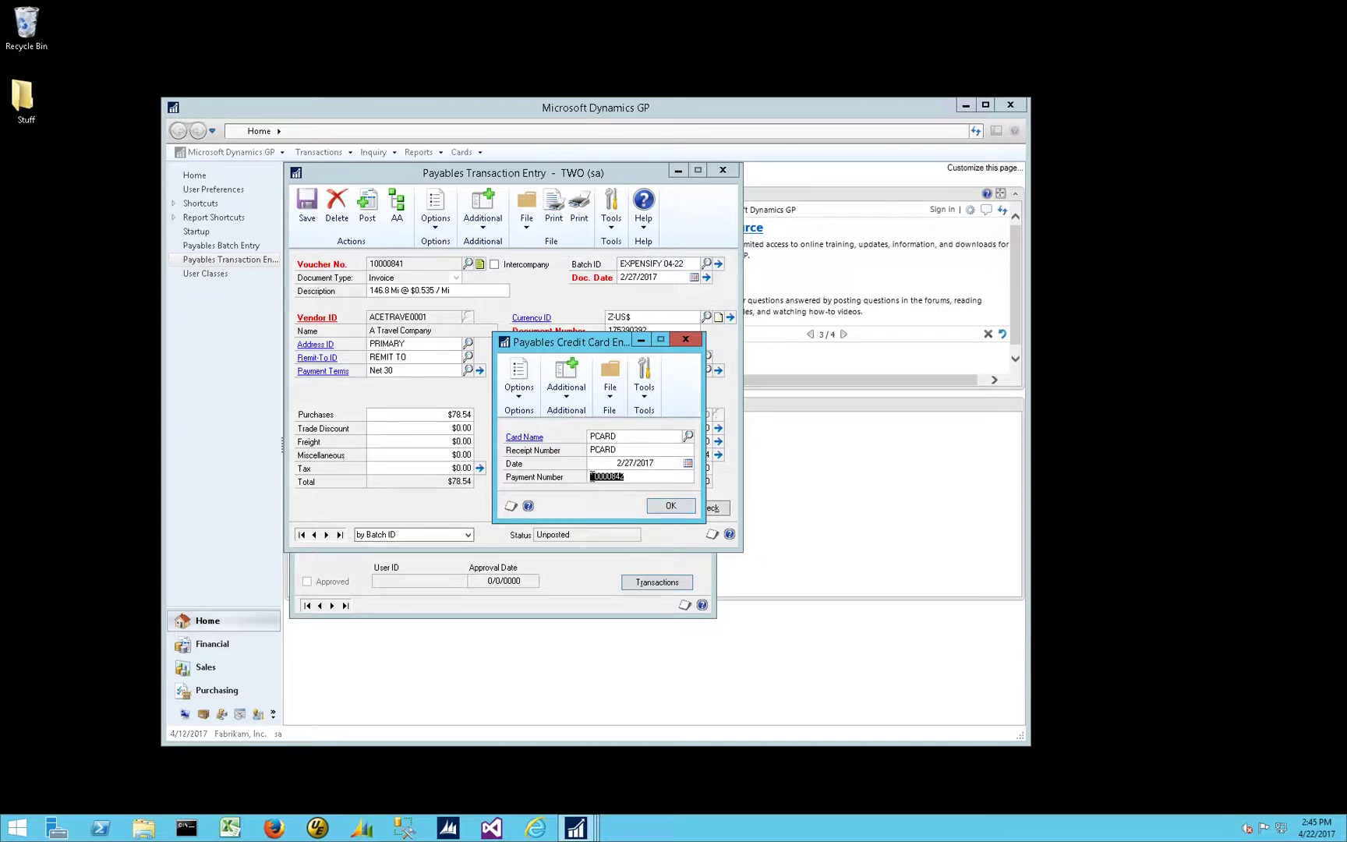
click(656, 507)
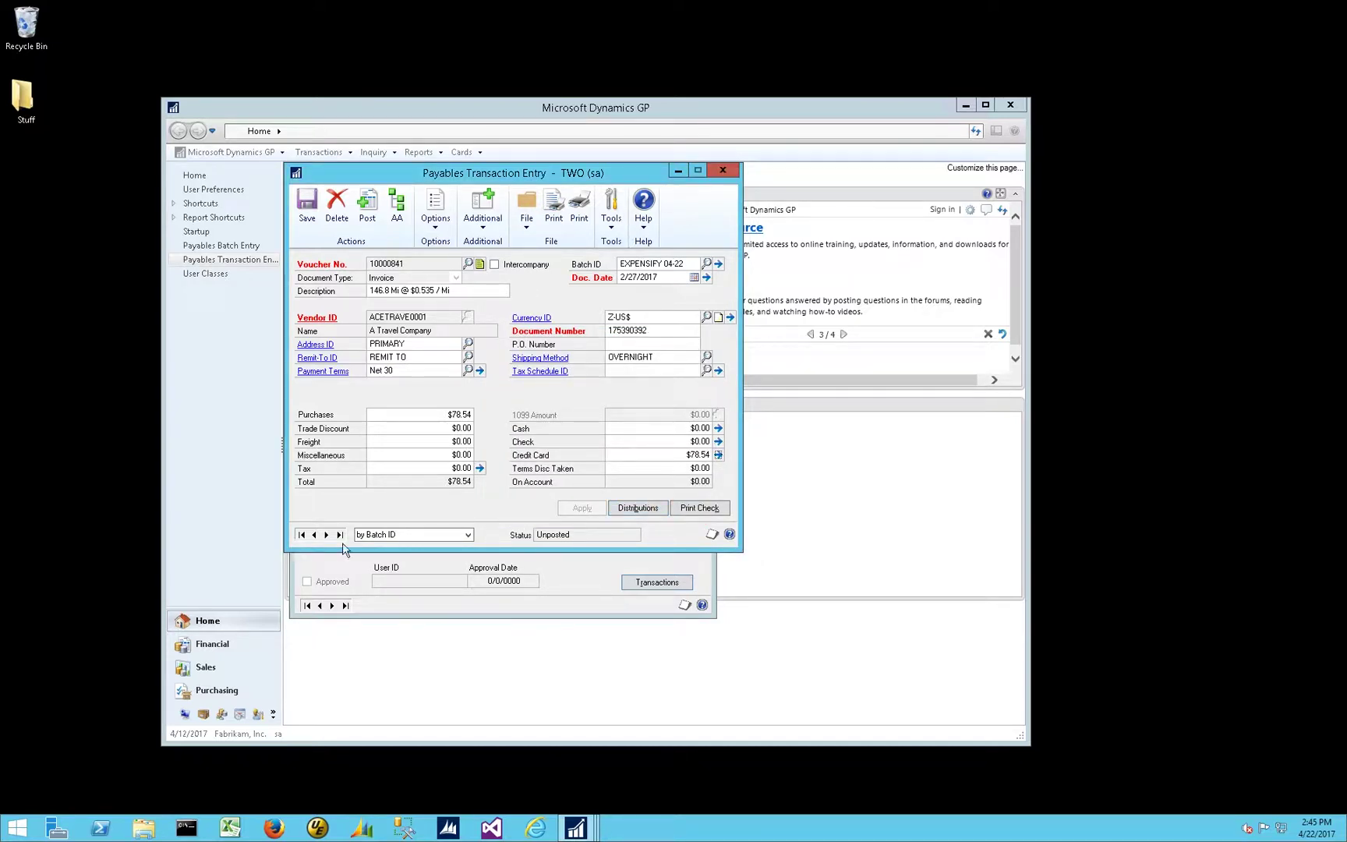
Save voucher 10000841 and browse back to Ari Asia.com voucher 10000836
click(315, 536)
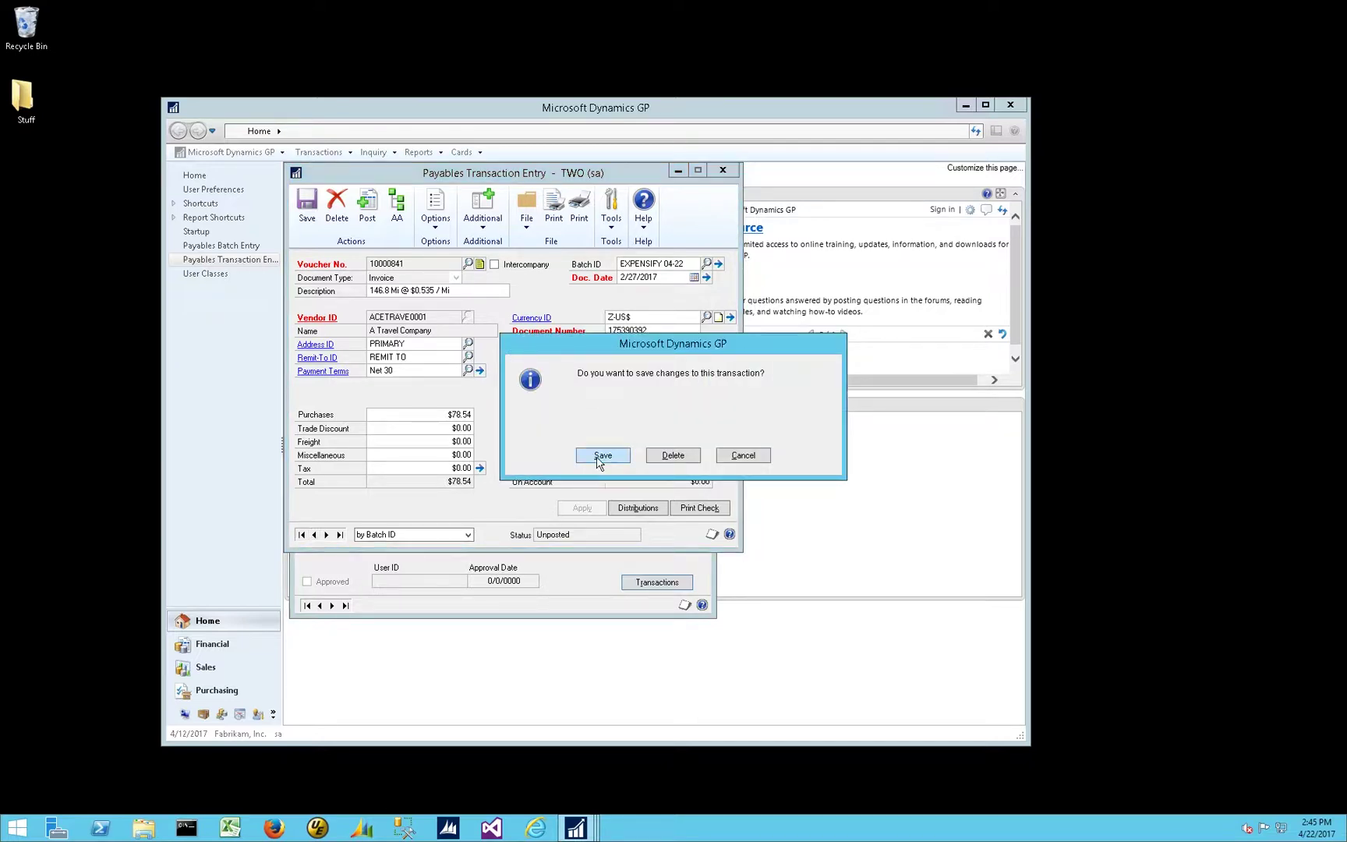
click(602, 457)
click(315, 535)
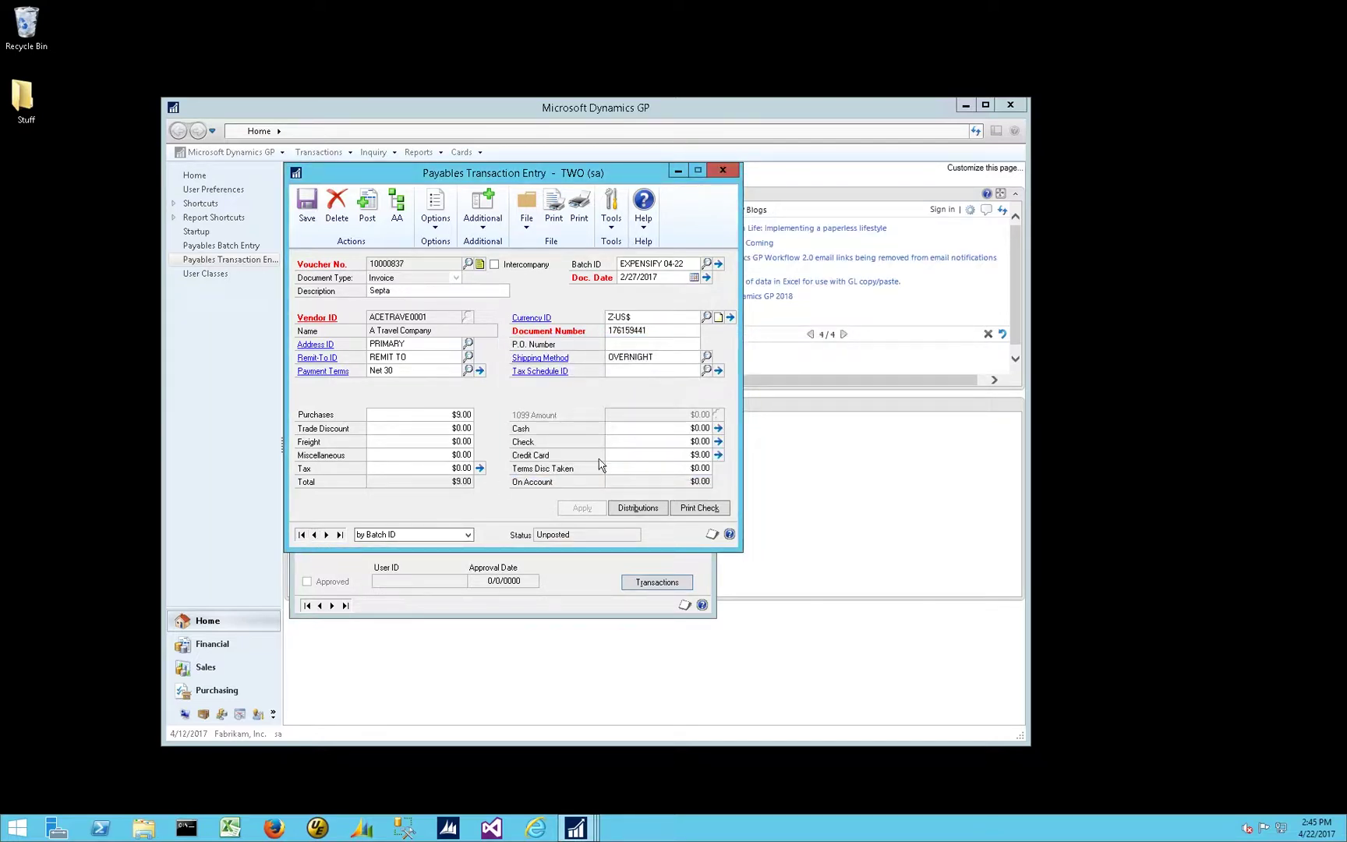
click(314, 535)
Enter a Cash amount of 4.32 and check cash payment number 50000678
click(684, 429)
text(4.32)
key(Tab)
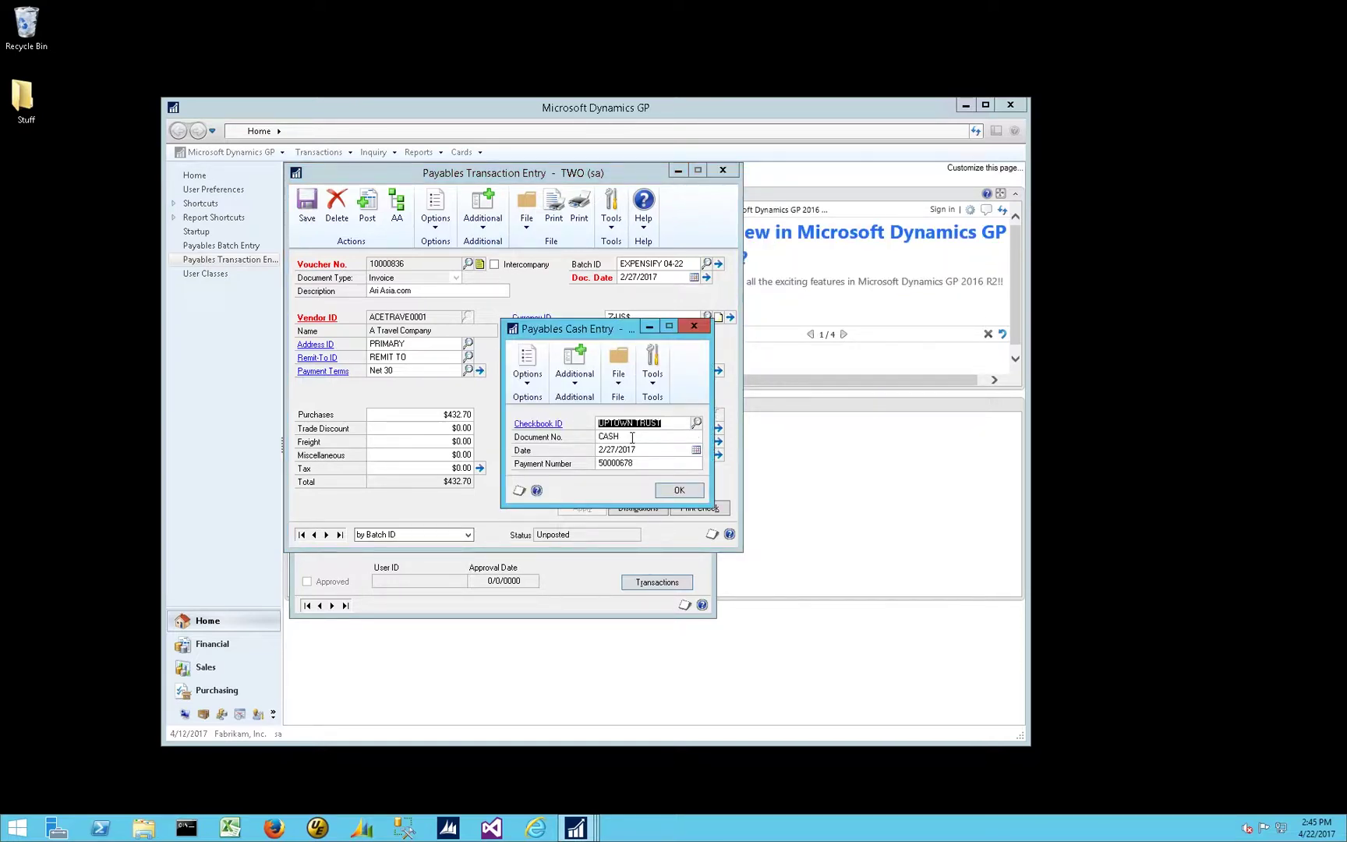
click(650, 465)
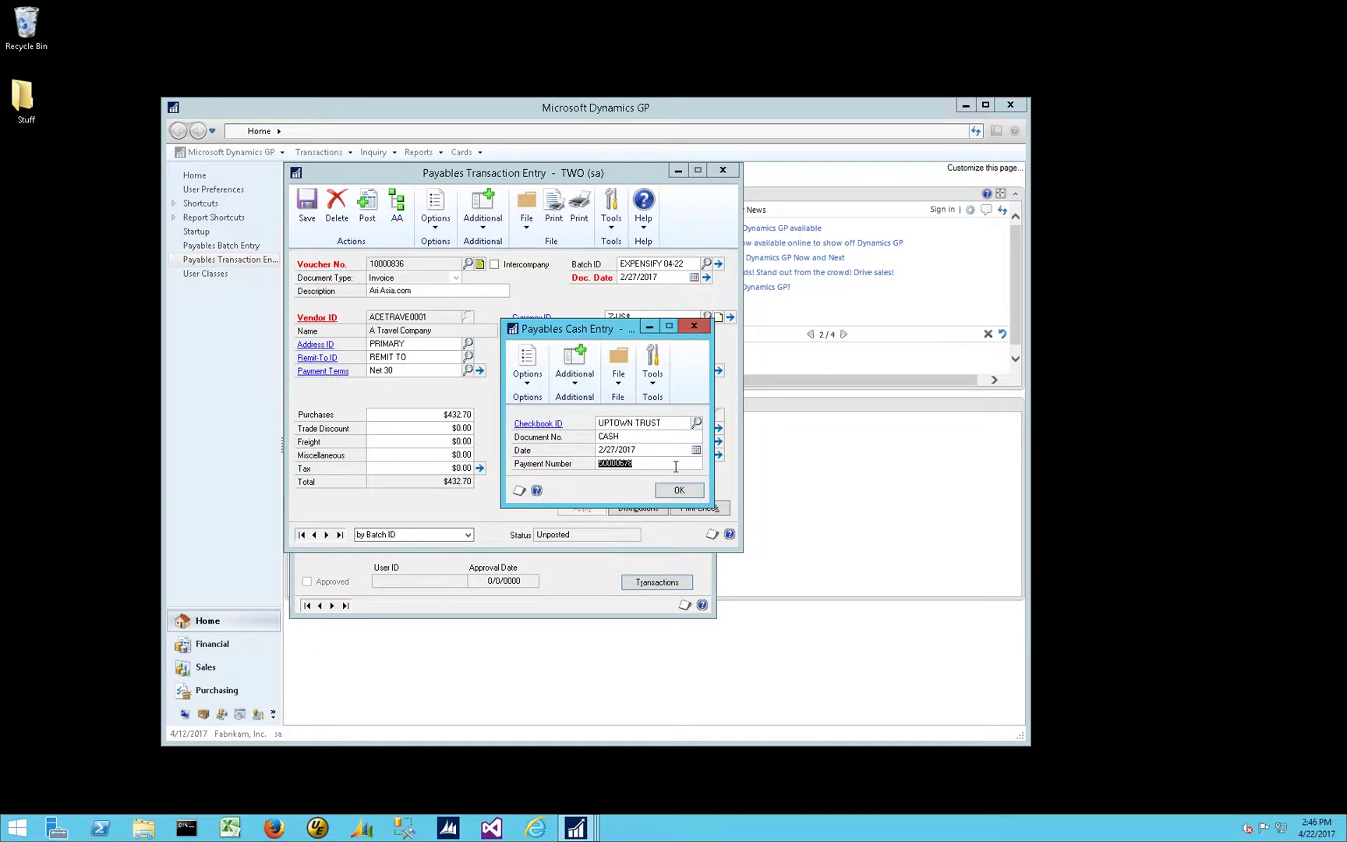
click(250, 156)
mouse_move(257, 219)
mouse_move(392, 223)
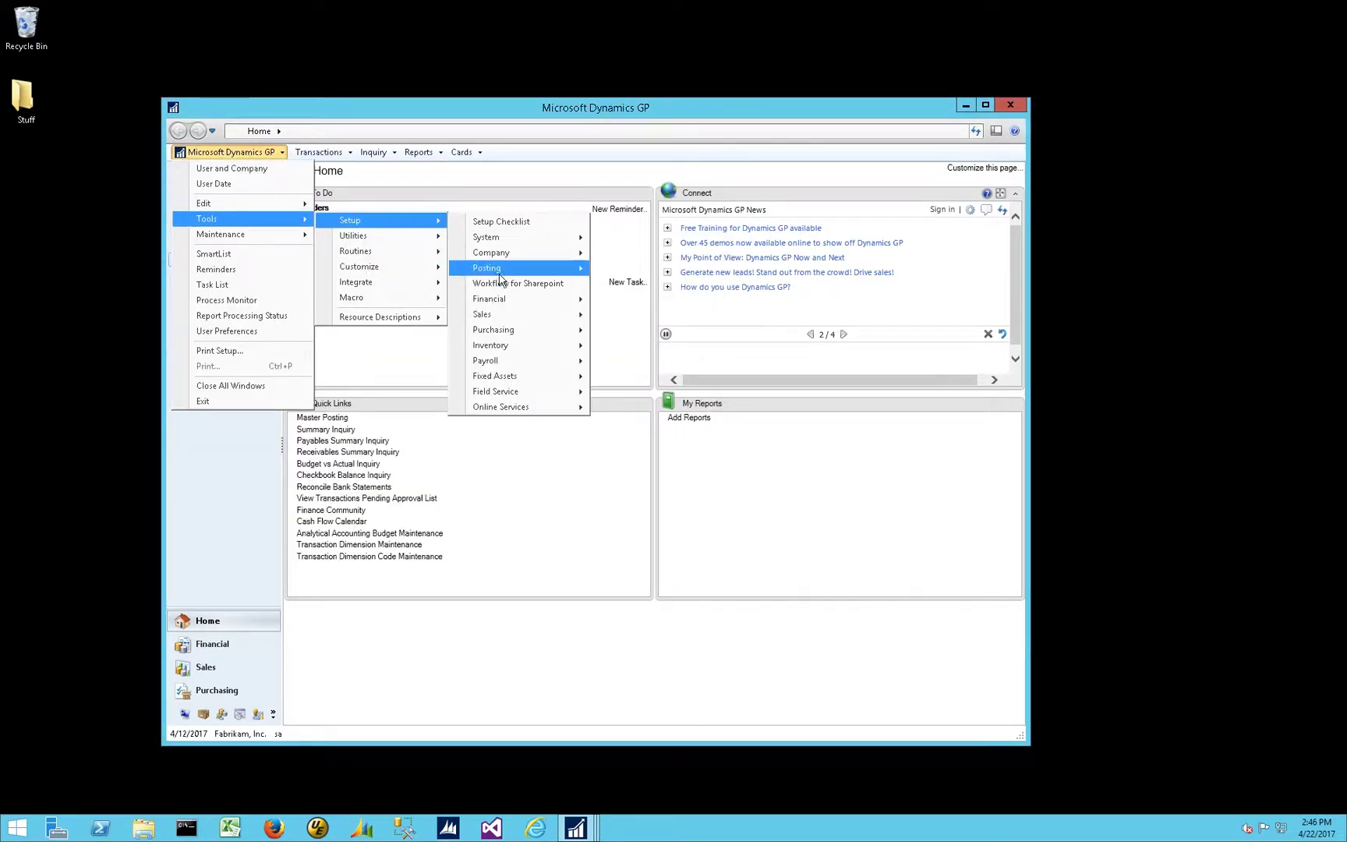
mouse_move(508, 333)
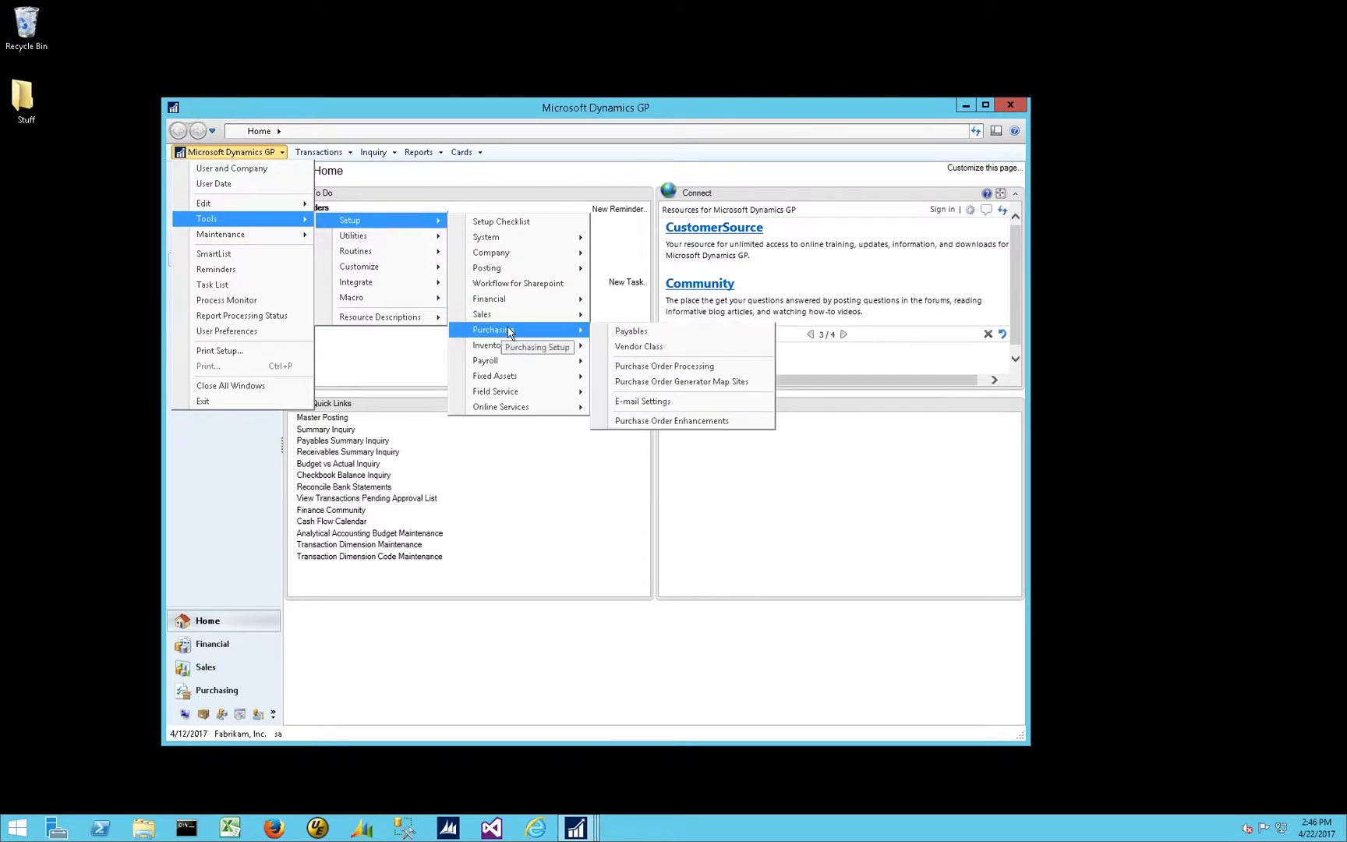
click(650, 331)
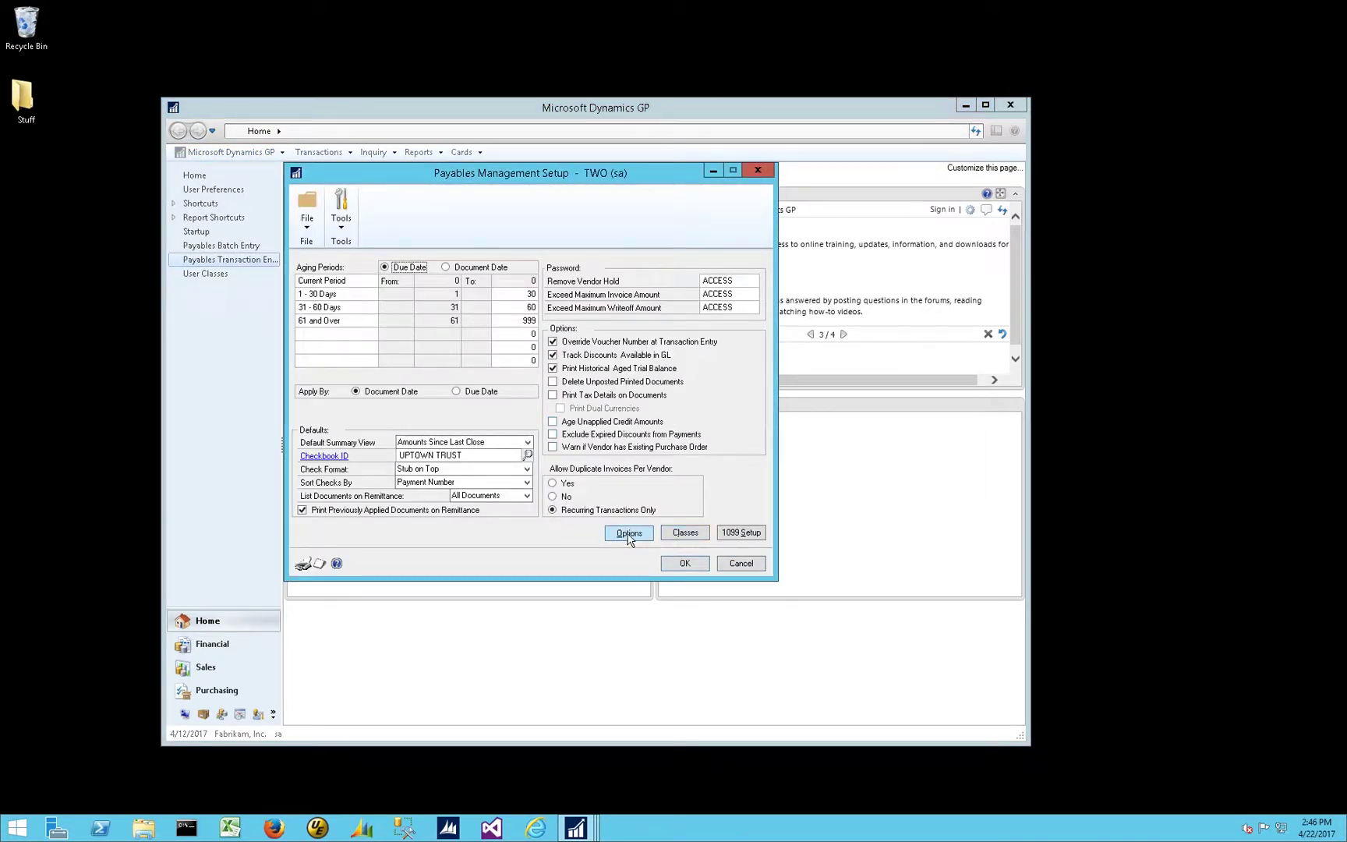
click(628, 537)
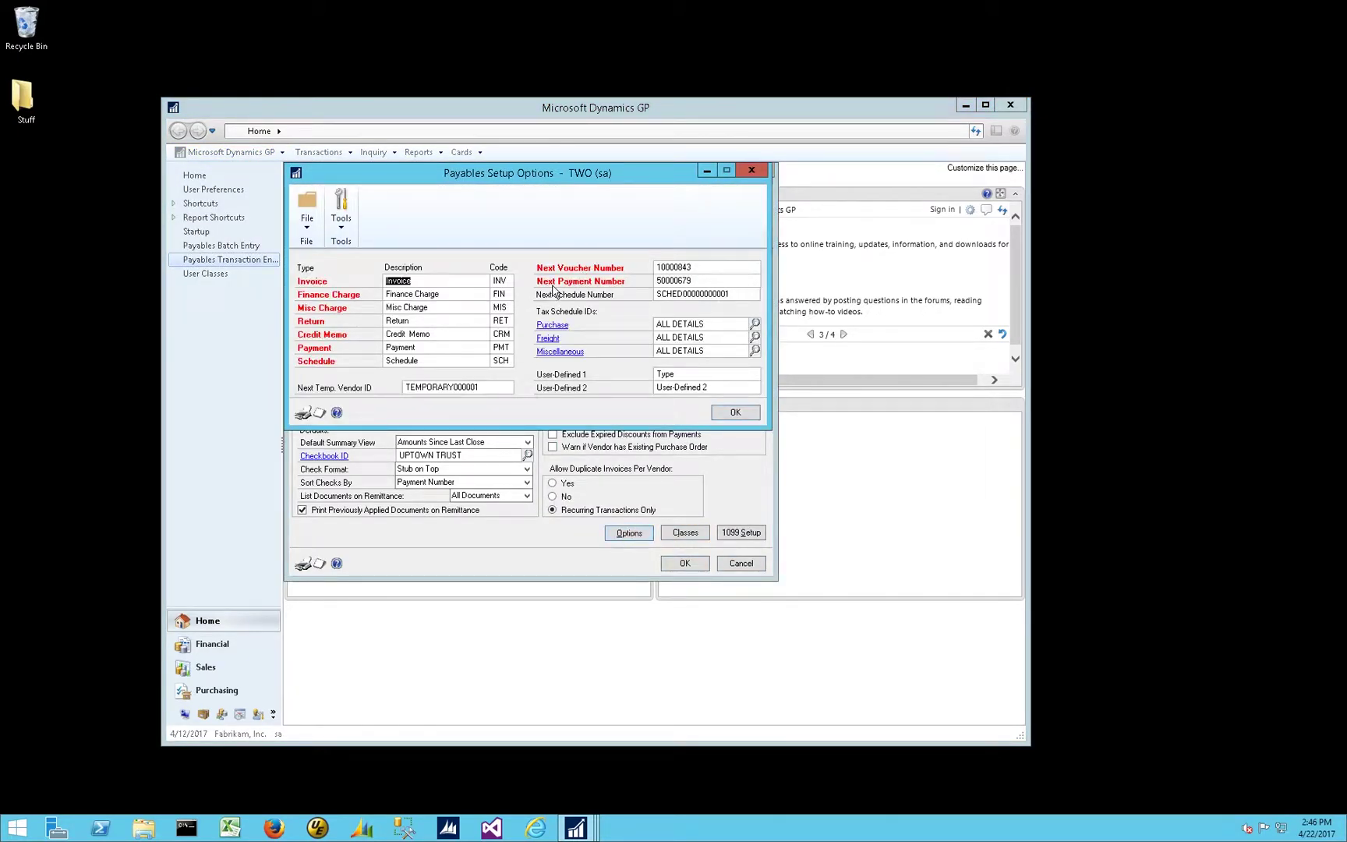
click(711, 279)
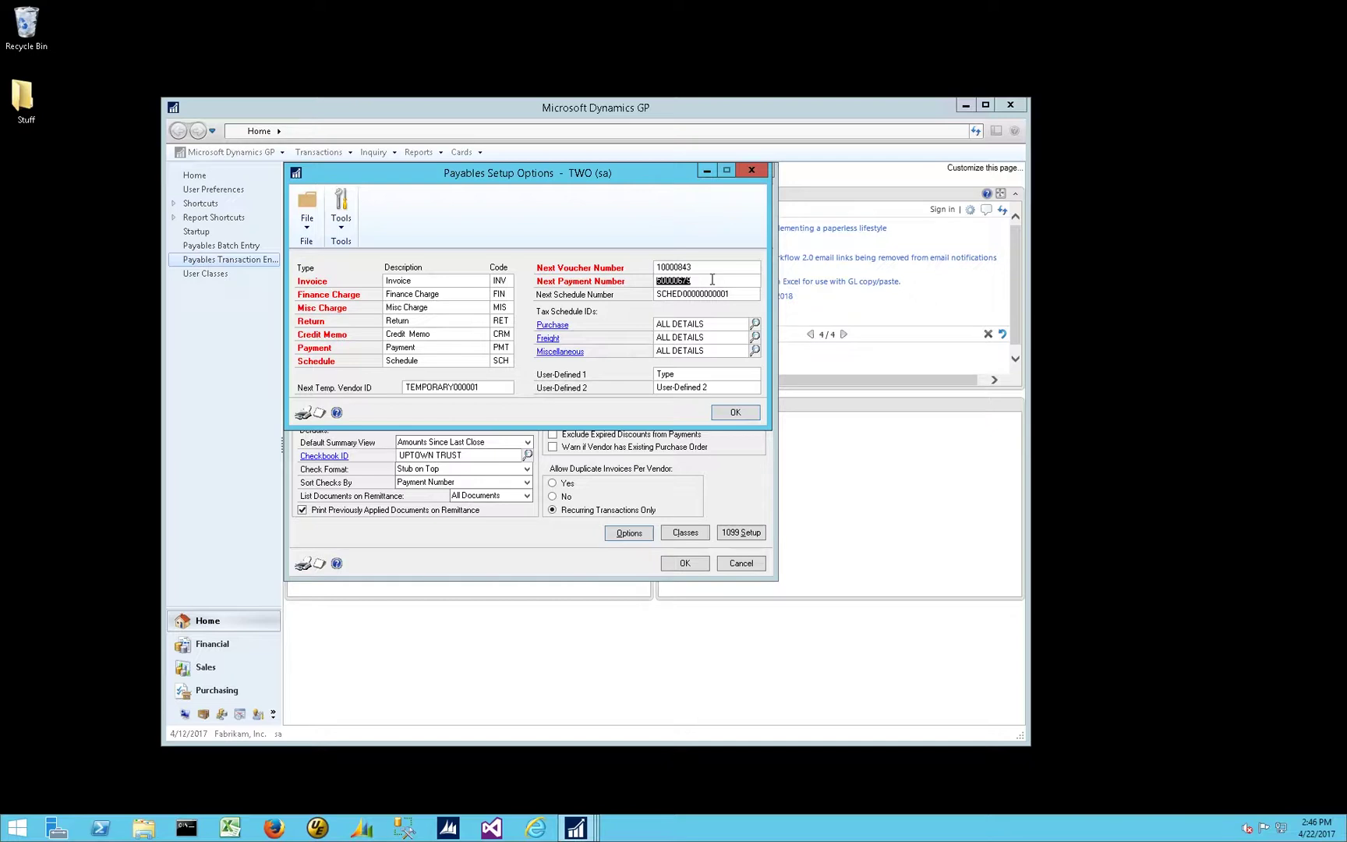
click(706, 269)
click(725, 415)
click(756, 171)
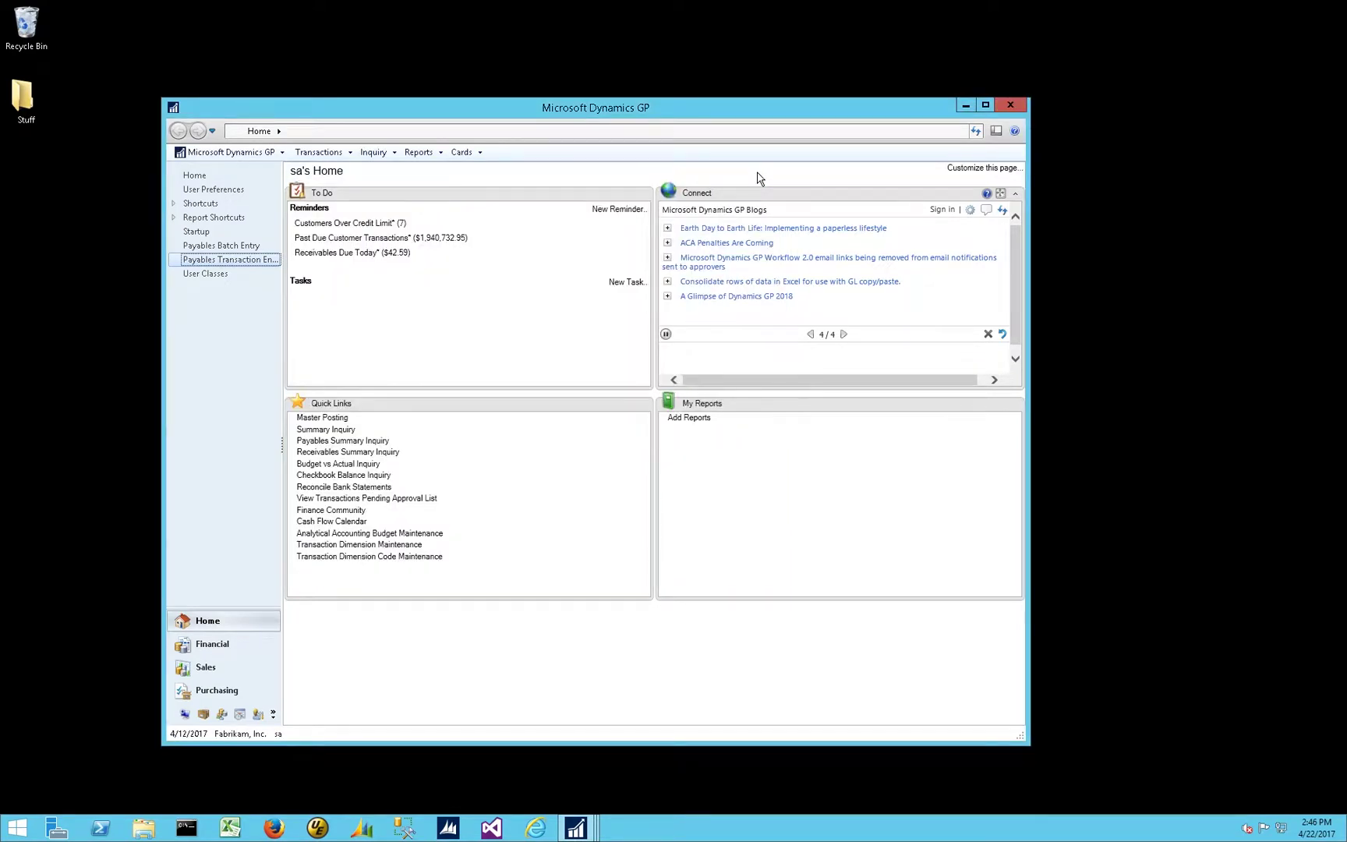
Reopen Payables Transaction Entry and review the $432.70 cash payment, number 50000678
click(230, 263)
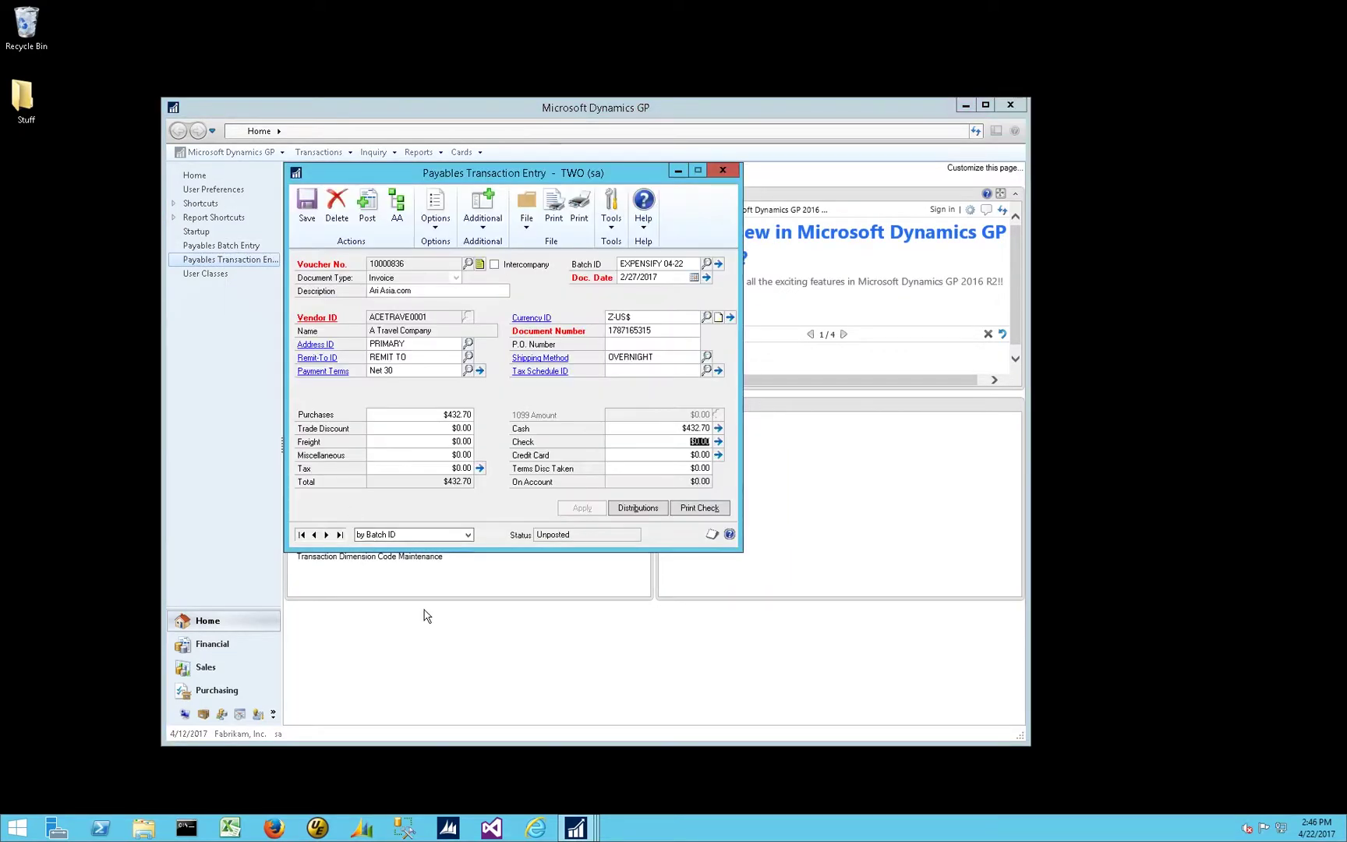
click(665, 428)
click(718, 431)
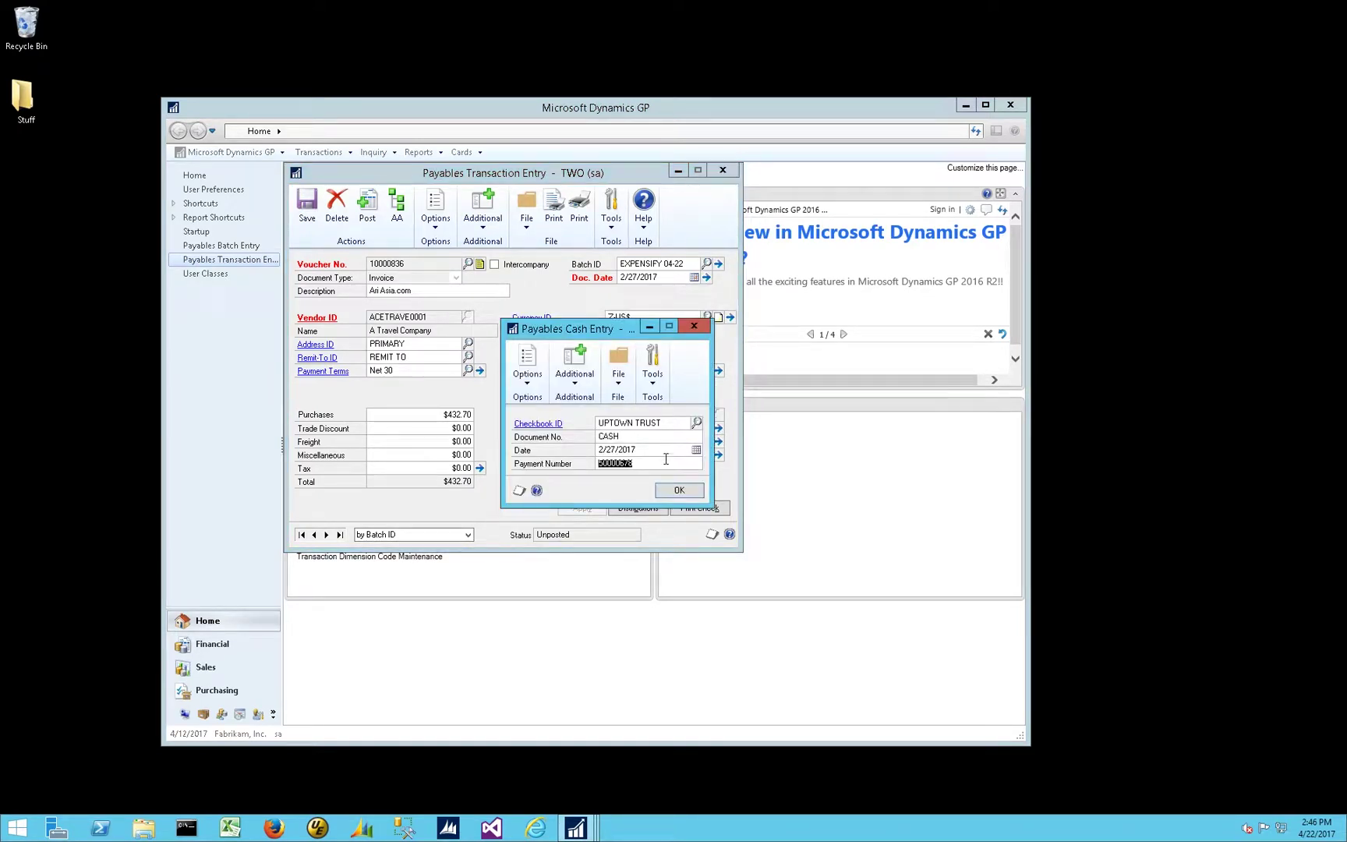
drag(607, 332, 449, 321)
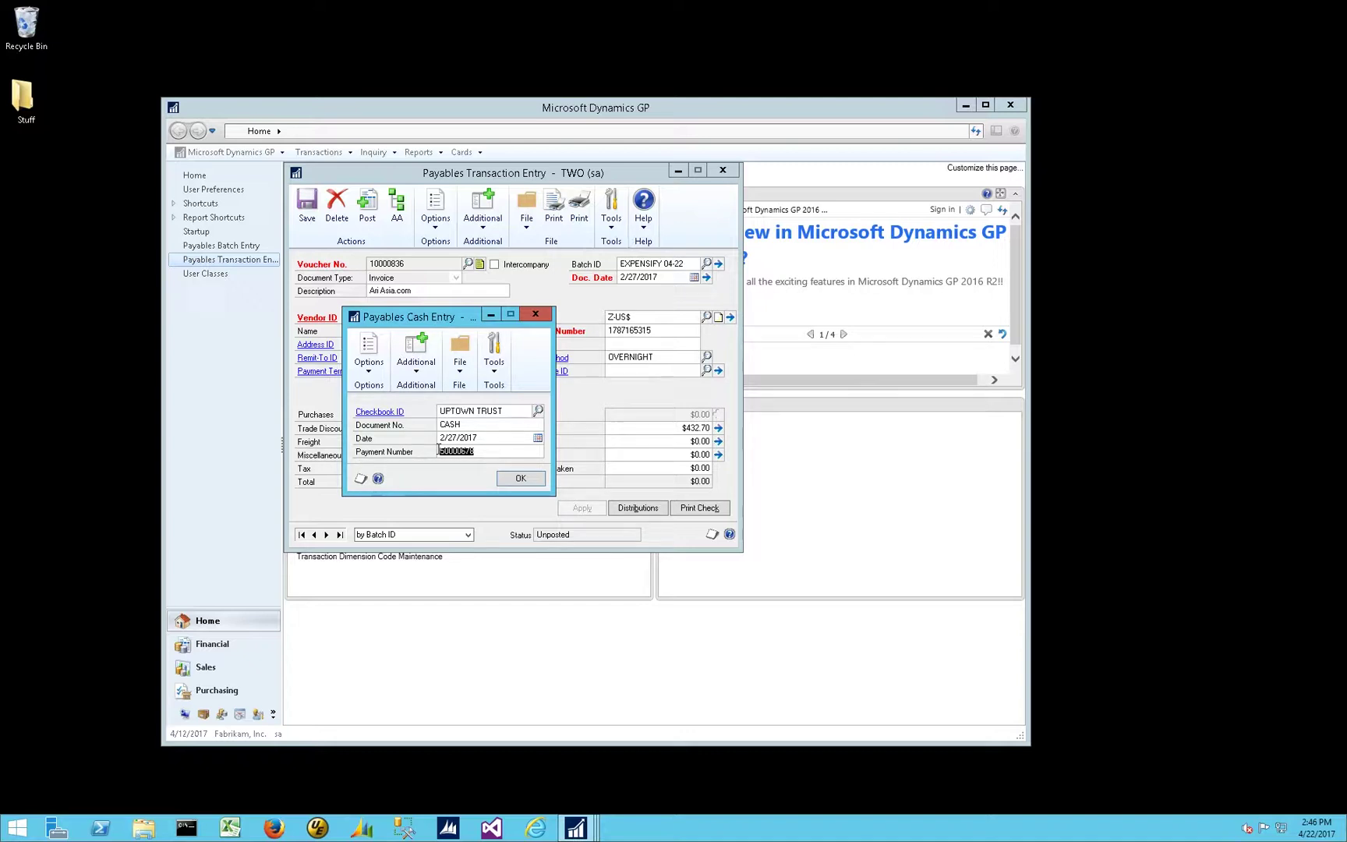
click(486, 451)
click(521, 478)
Save the Ari Asia.com invoice despite posting errors, then view voucher 10000841's distributions
click(340, 536)
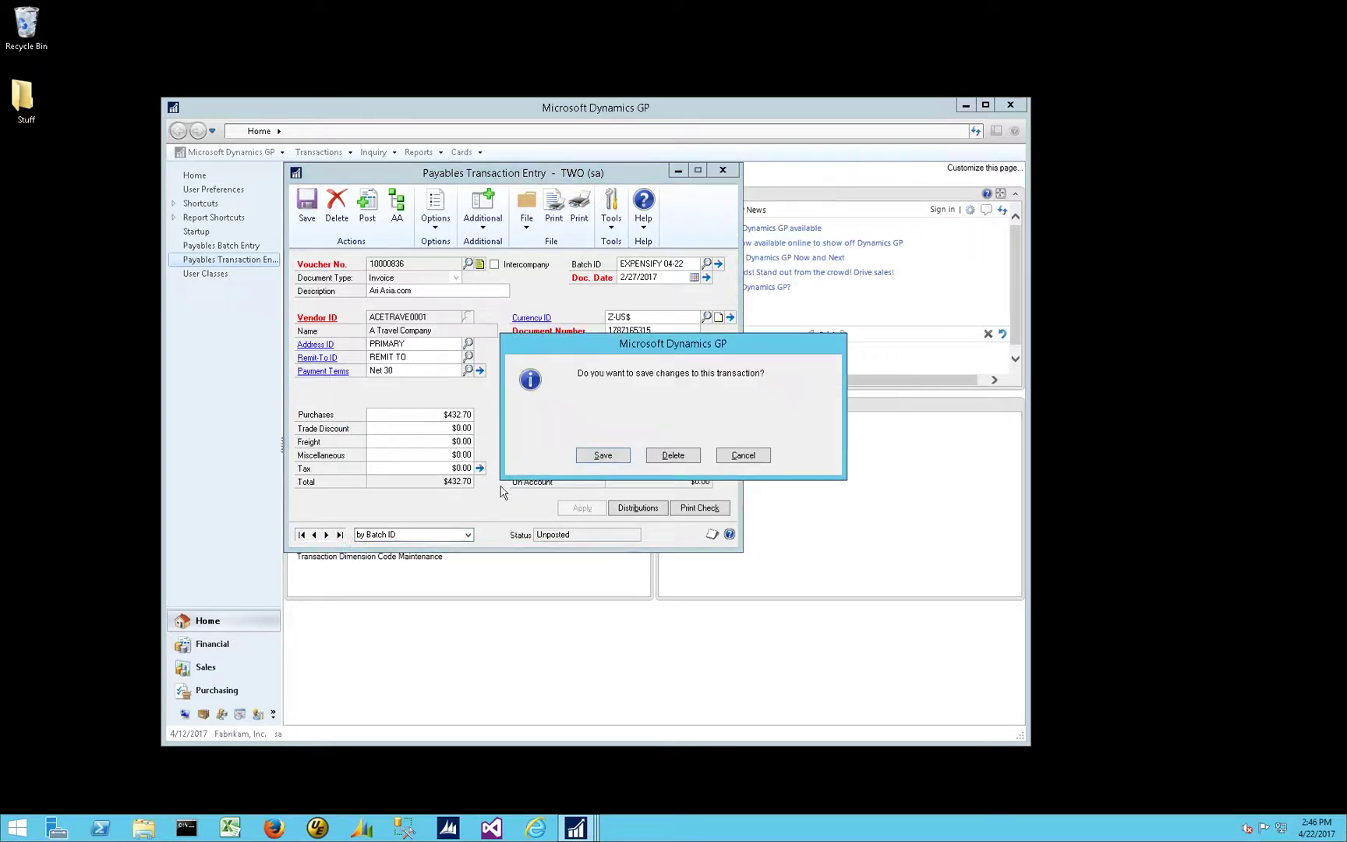
click(601, 455)
click(646, 456)
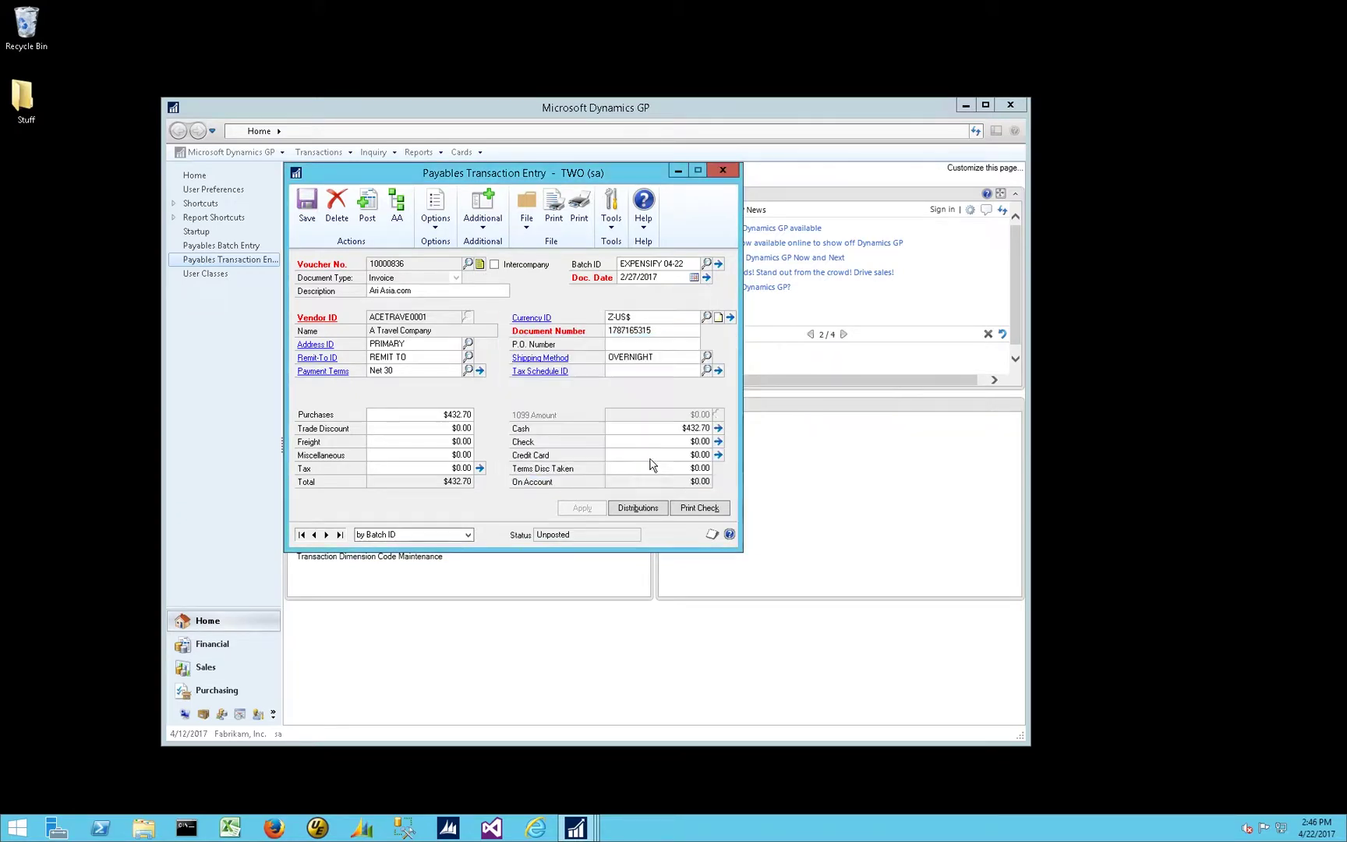
click(648, 509)
click(709, 187)
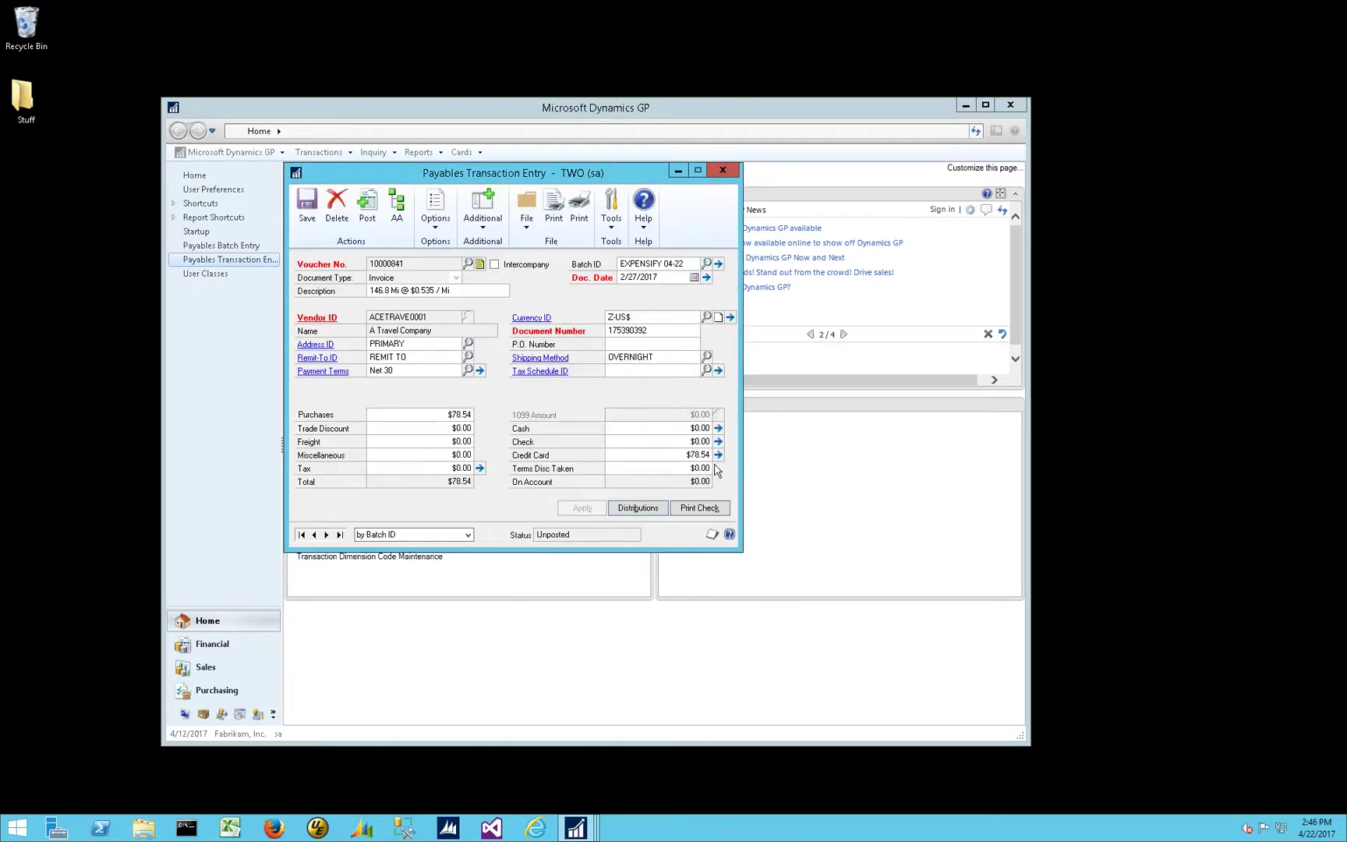
Review and confirm voucher 10000841's $78.54 credit card payment, number 10000842
click(719, 455)
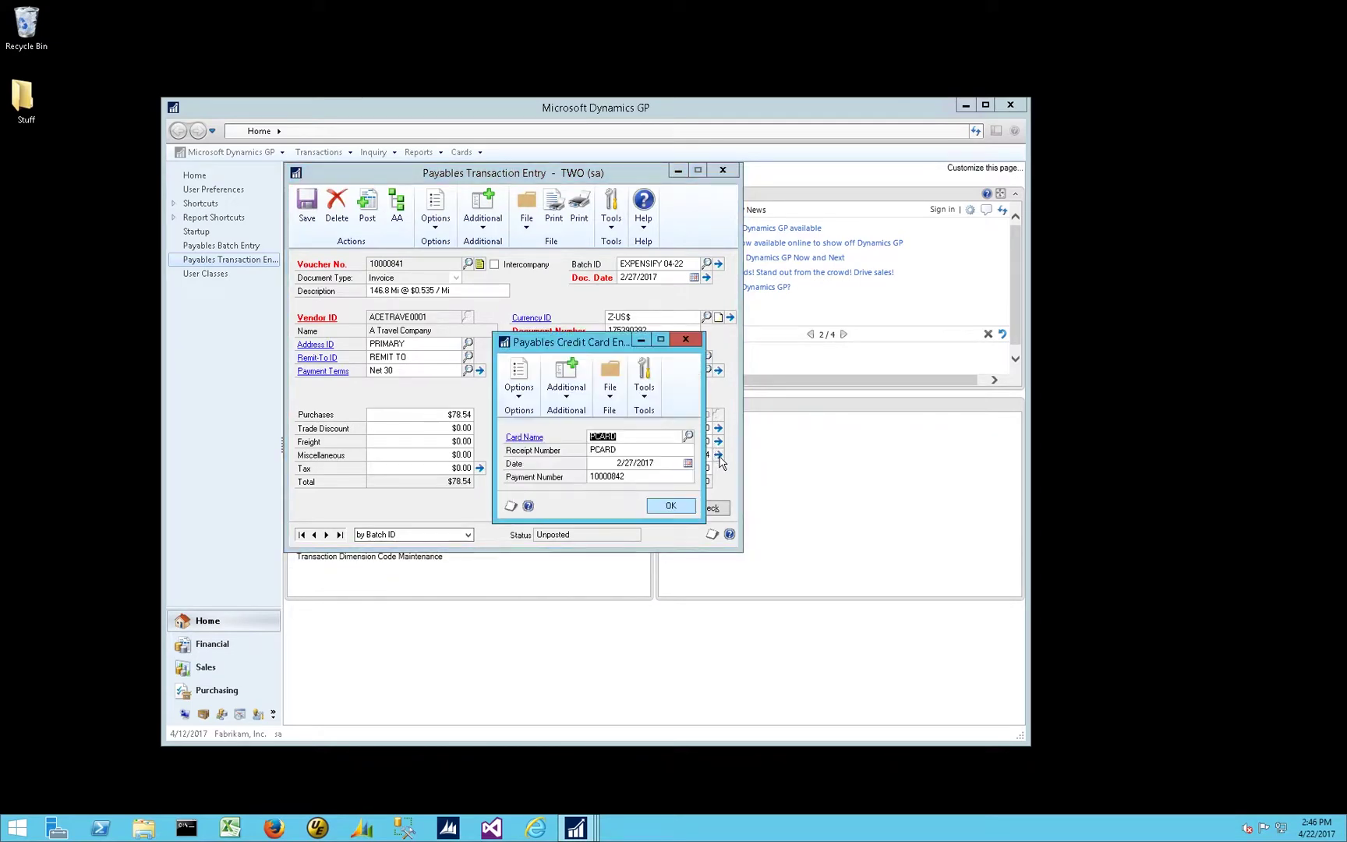
click(645, 478)
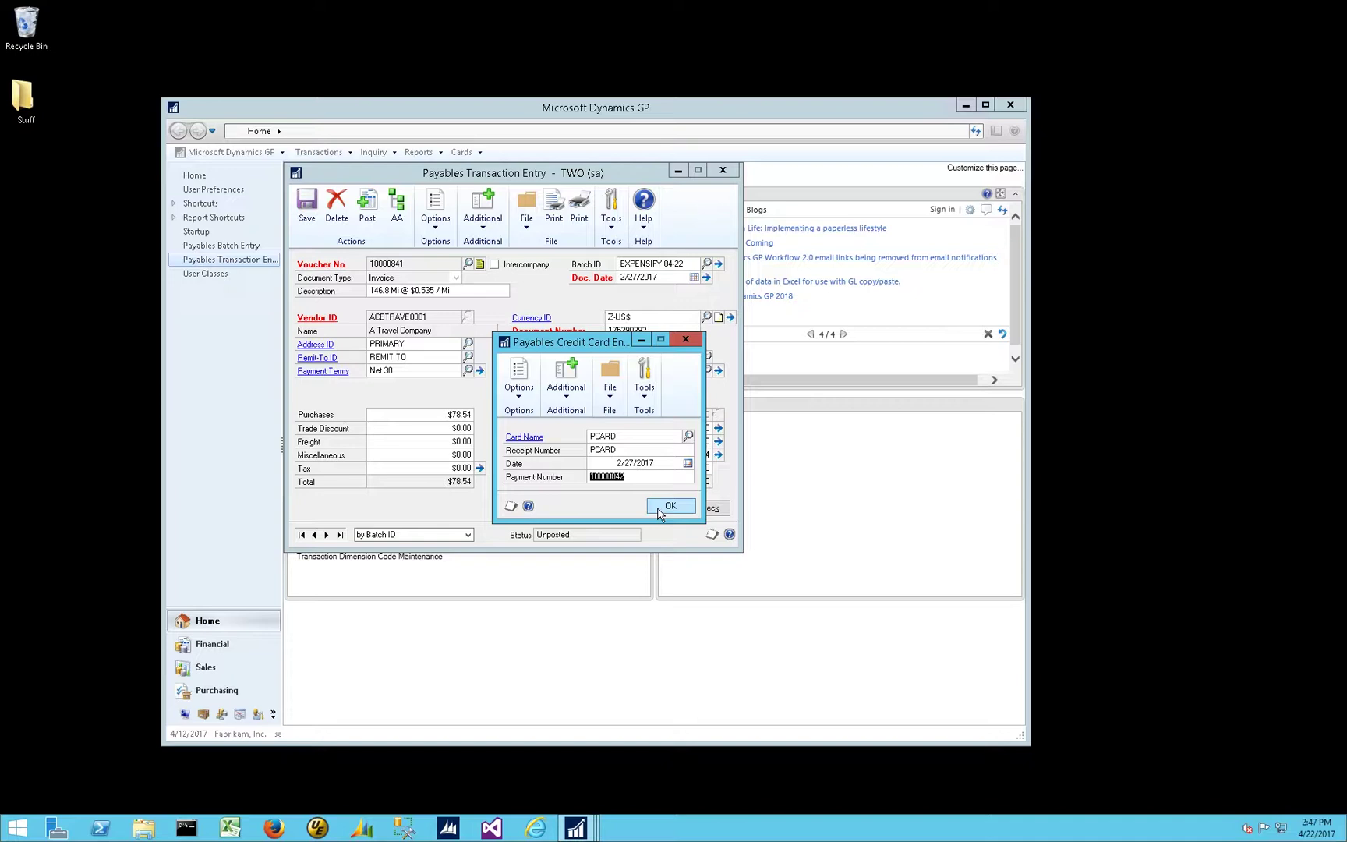
drag(608, 347, 483, 385)
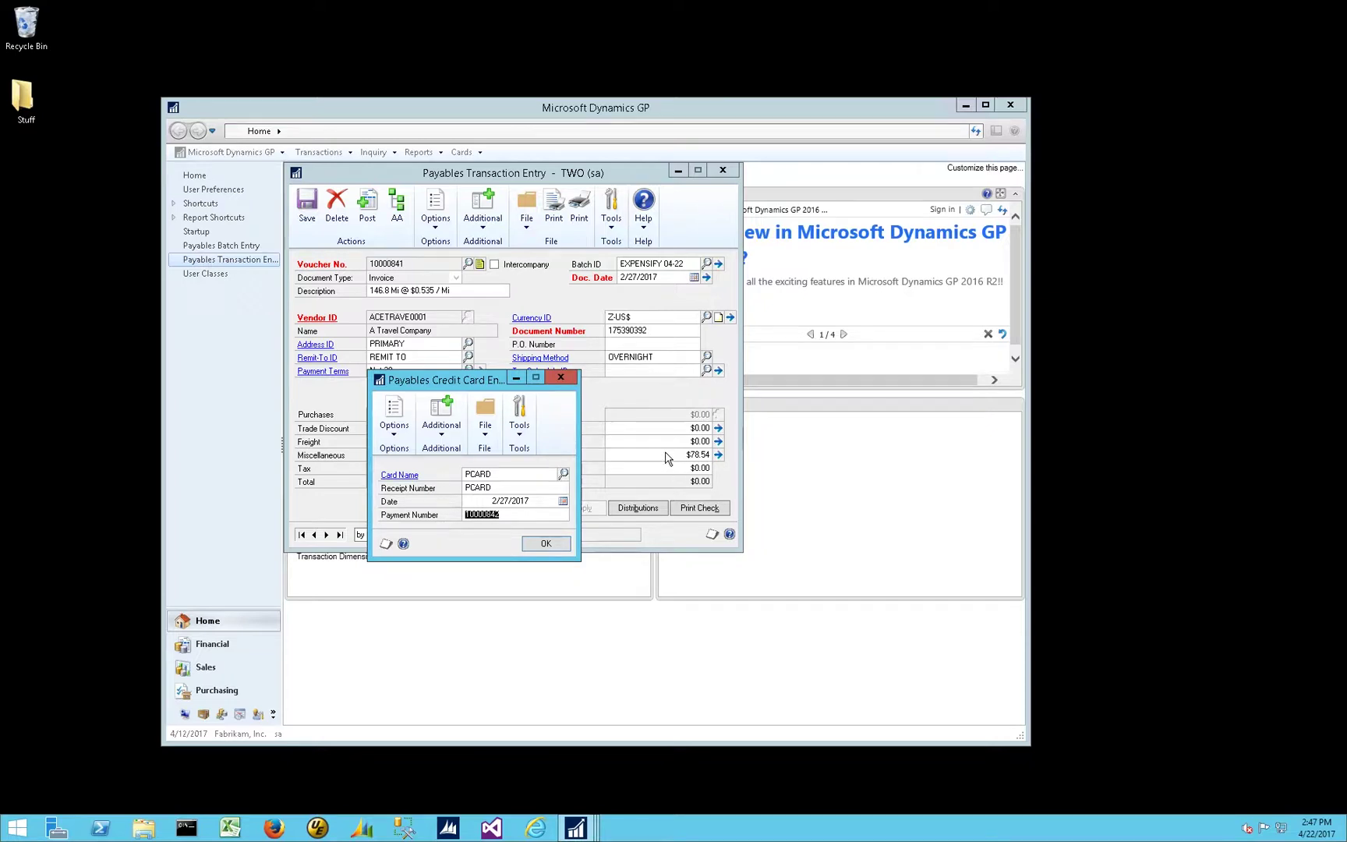
click(546, 543)
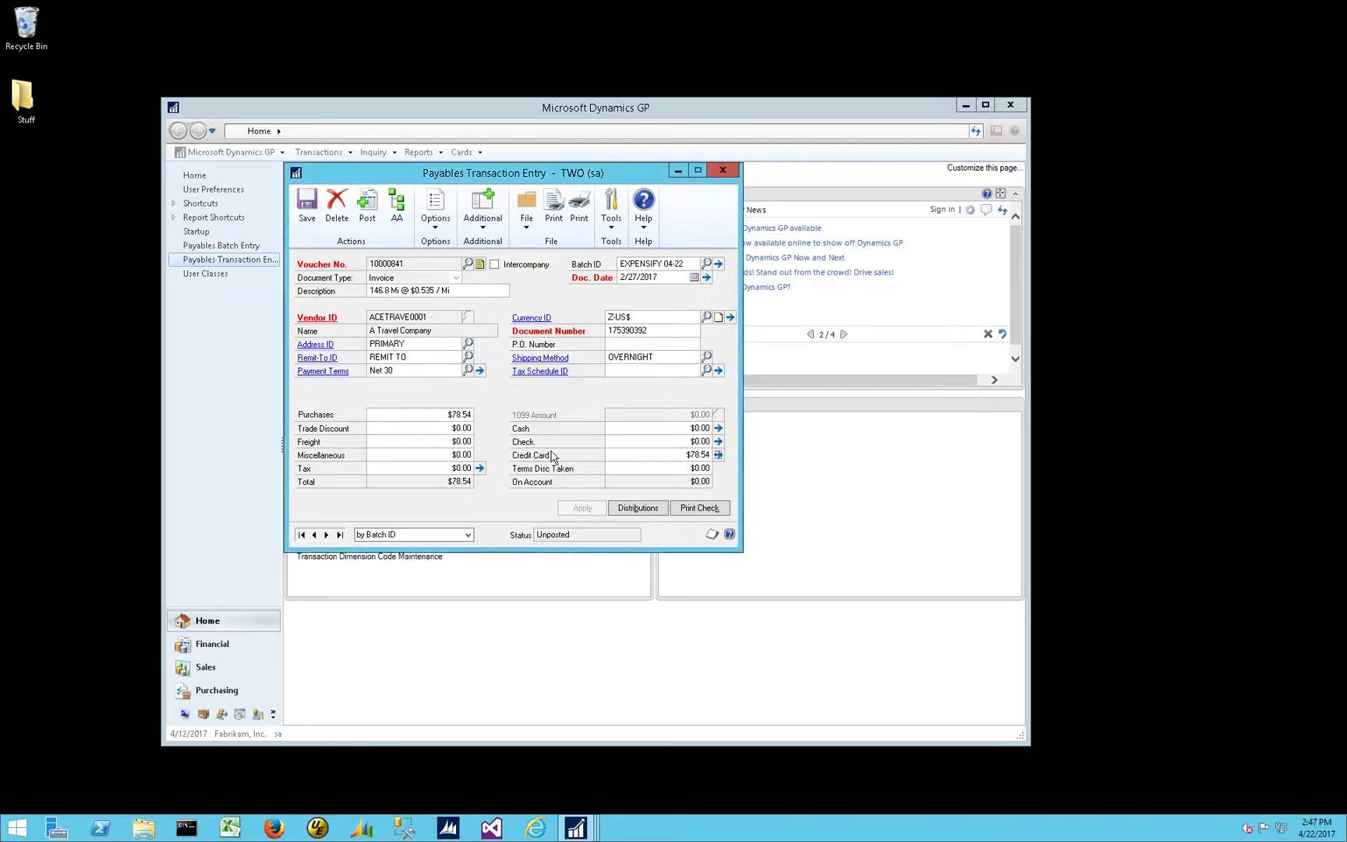
Save the current voucher, return to voucher 10000836, and confirm its cash payment details
click(315, 535)
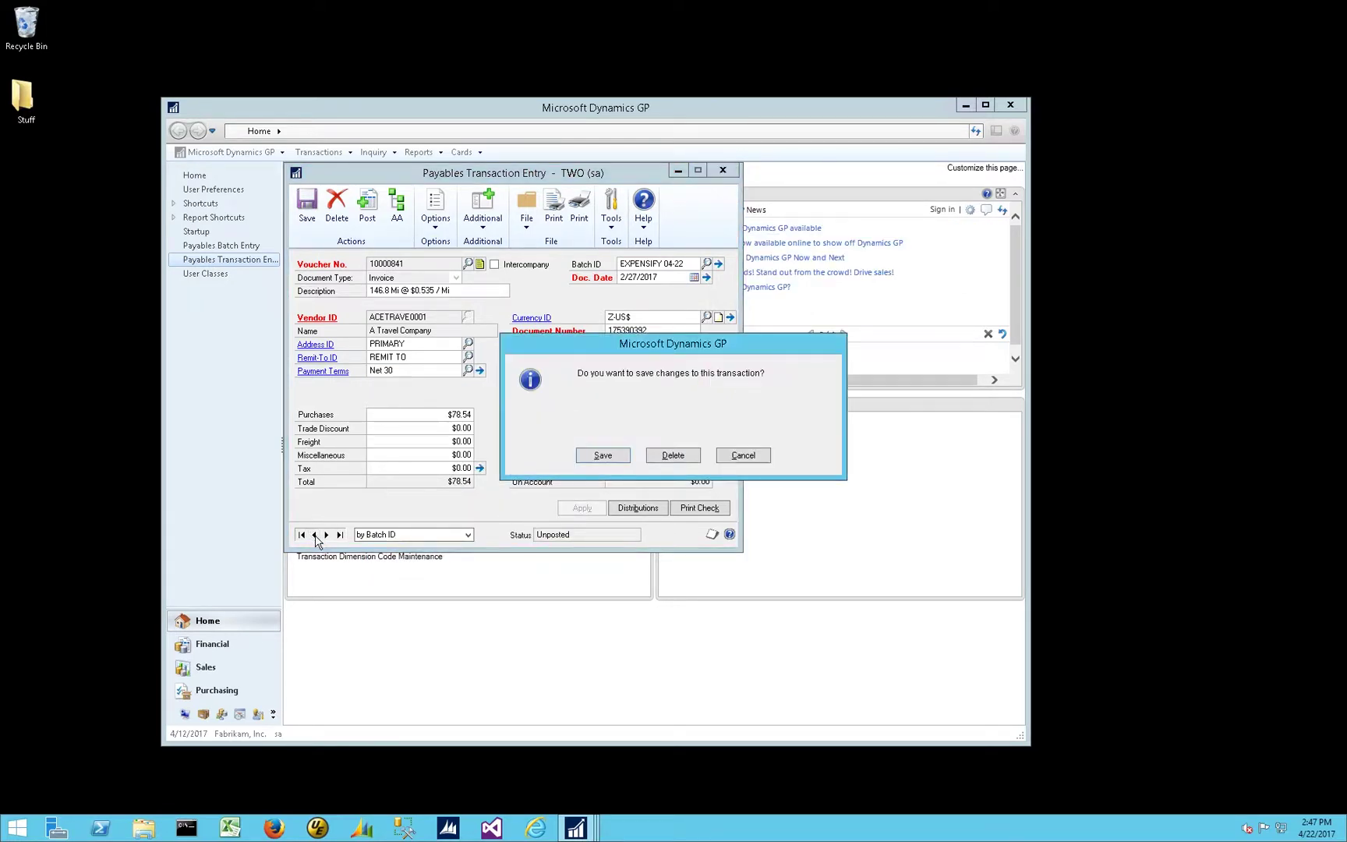
click(603, 455)
click(315, 535)
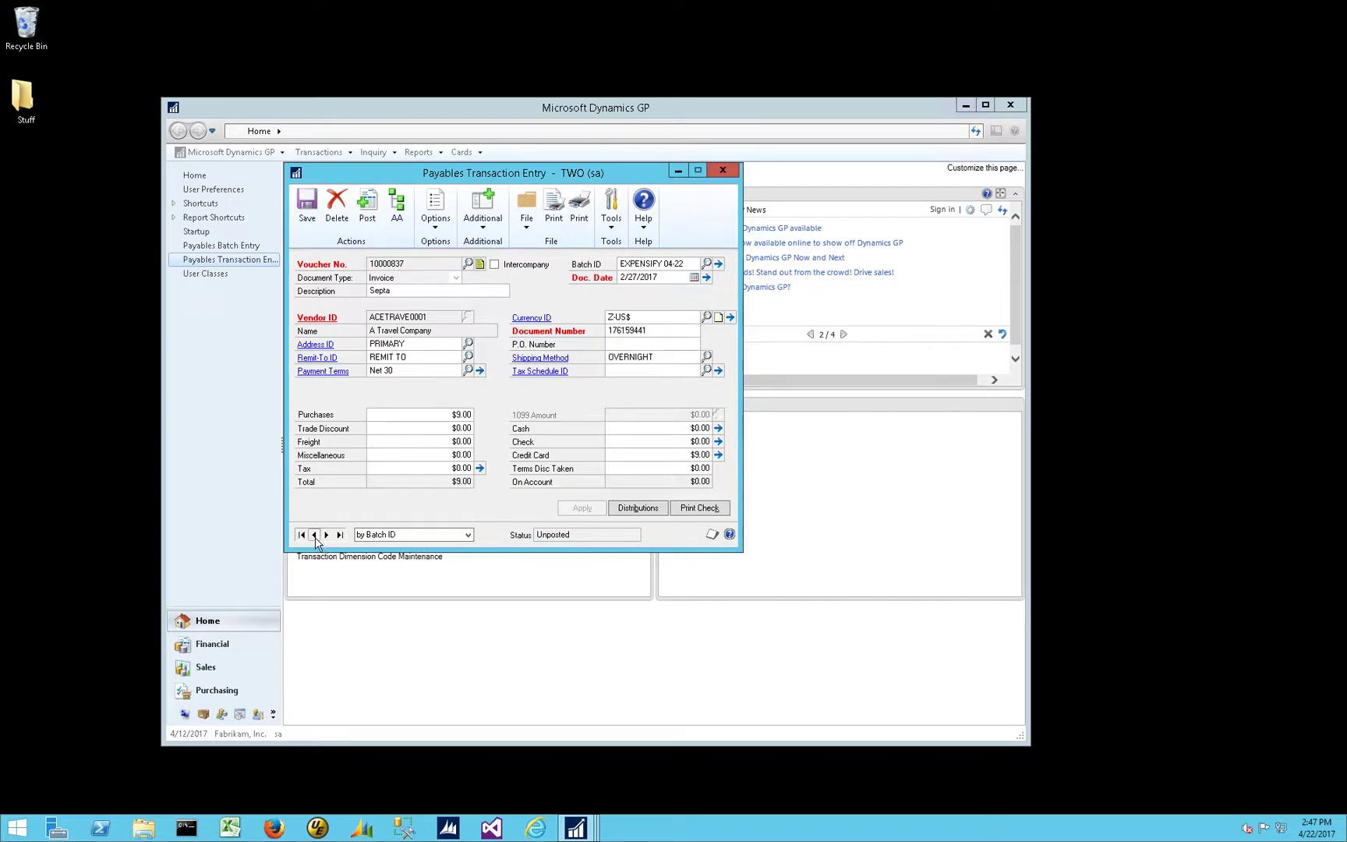
click(315, 535)
click(669, 428)
click(719, 428)
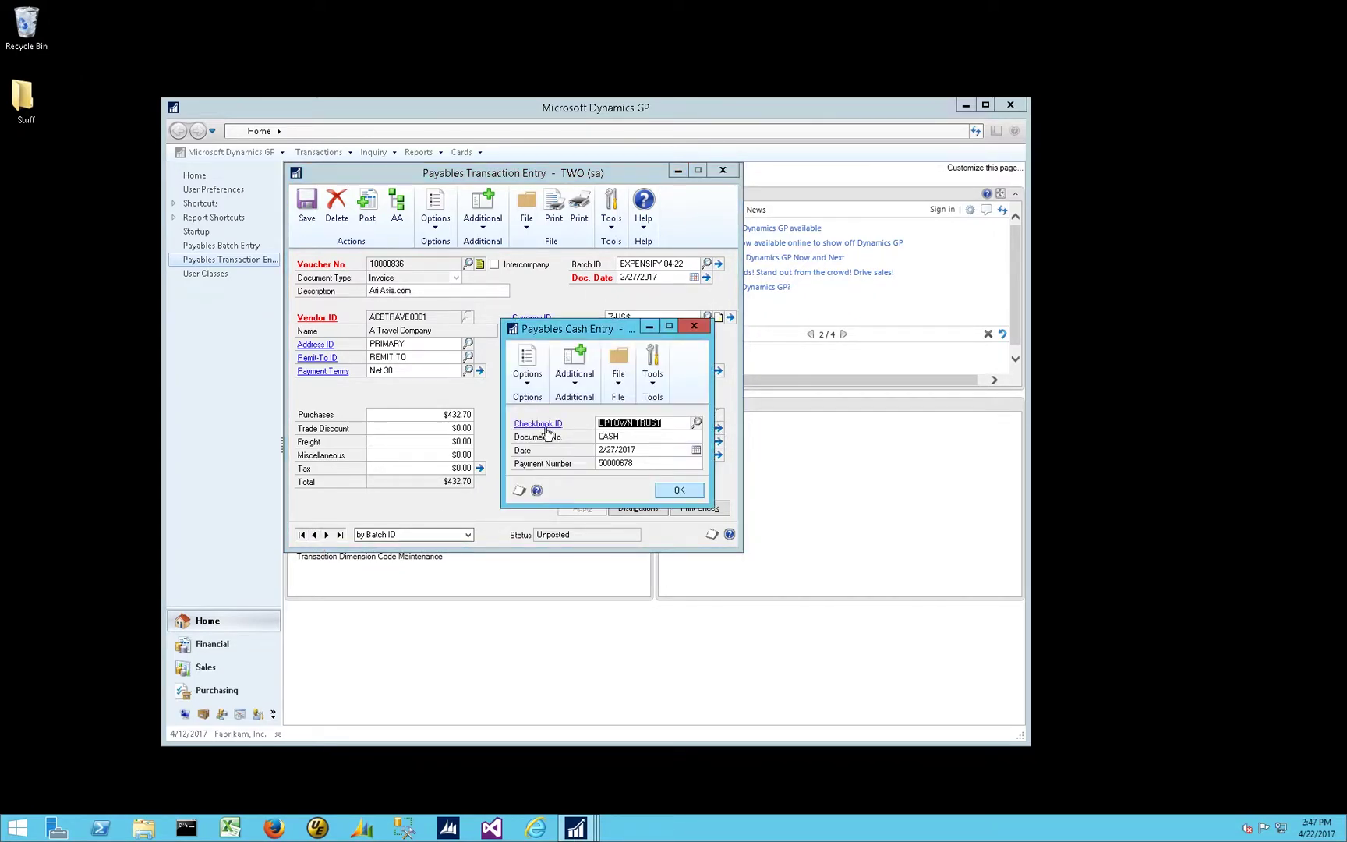
click(675, 491)
Reset the distributions to defaults, keeping PURCH as the 400-6520-00 debit line's type
click(638, 507)
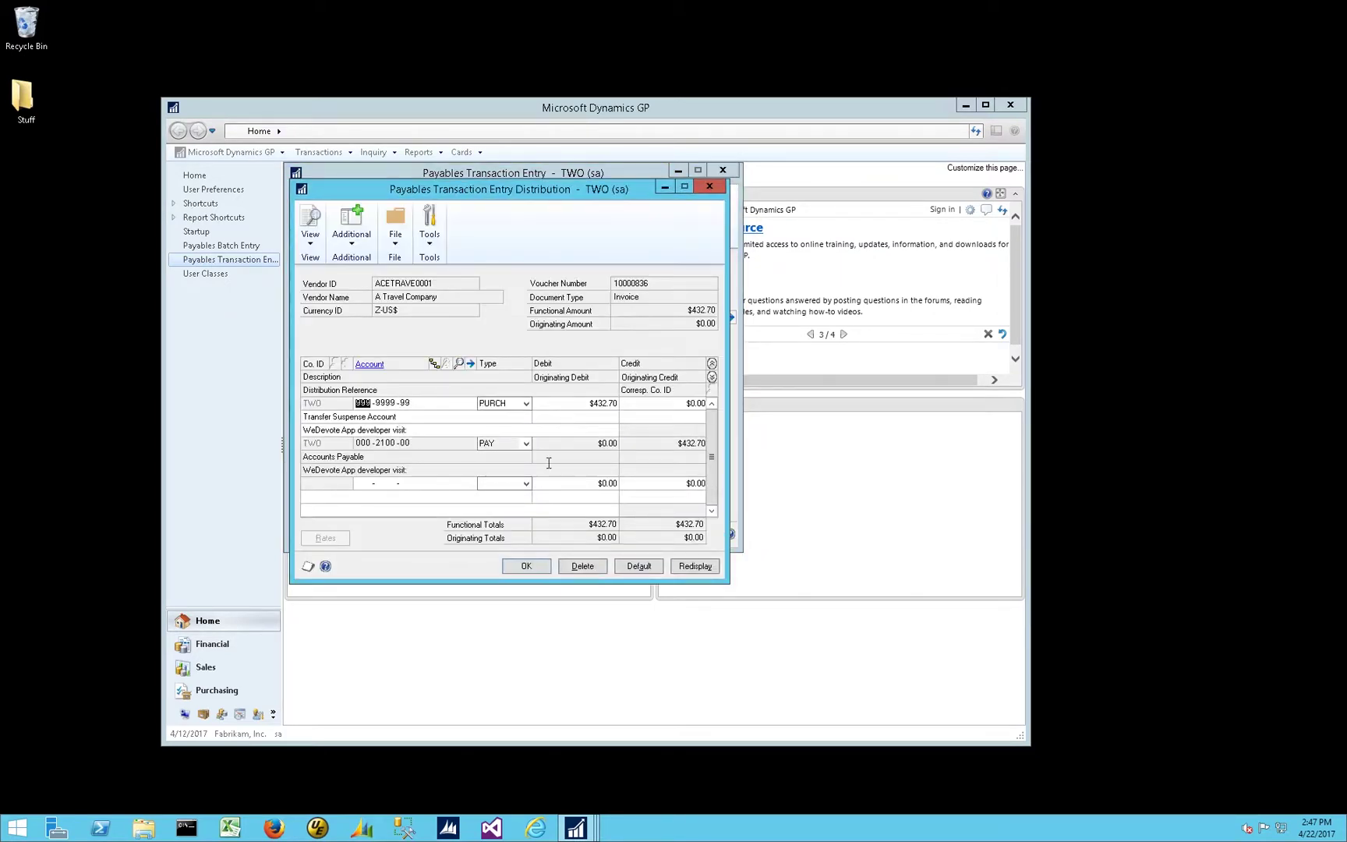
click(635, 570)
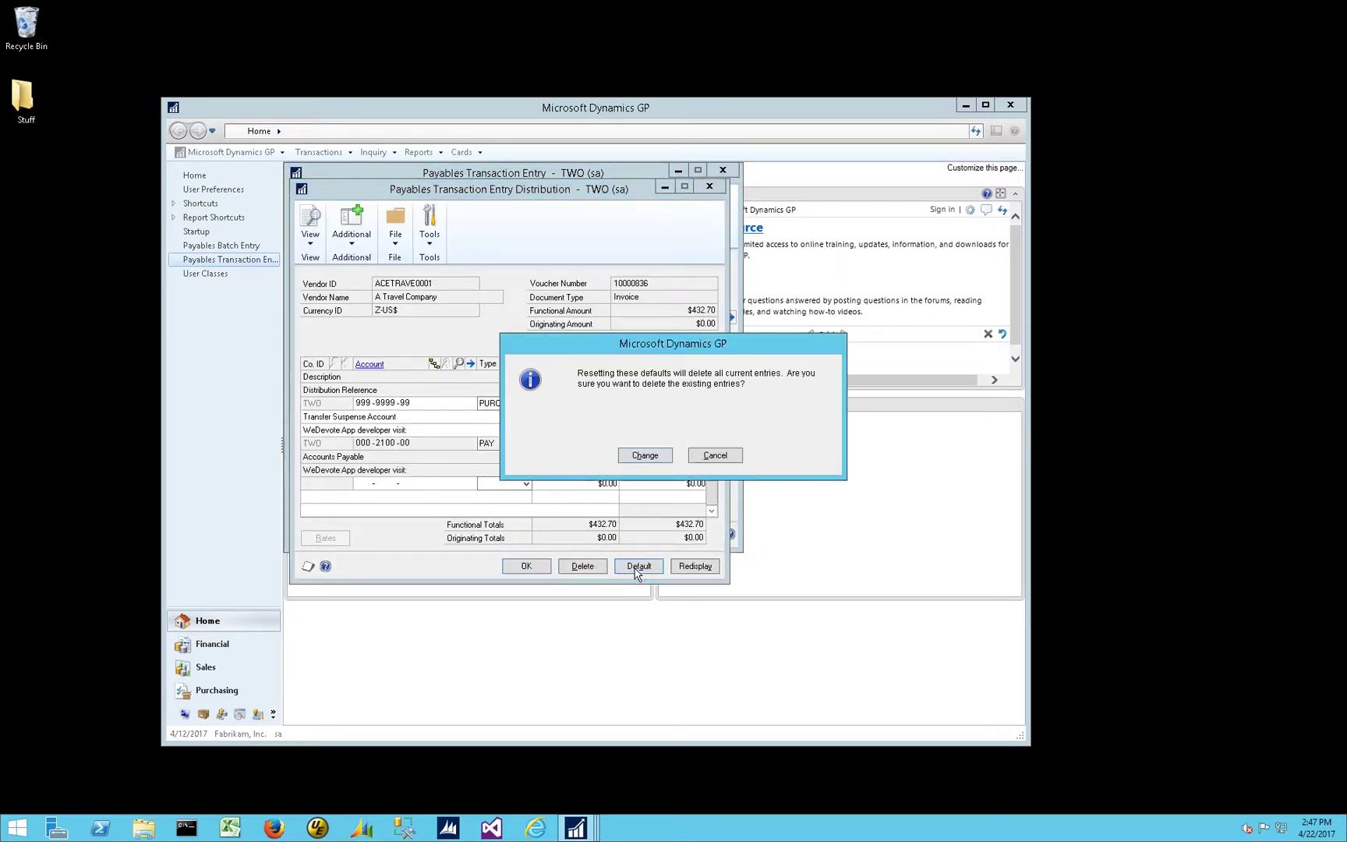
click(652, 459)
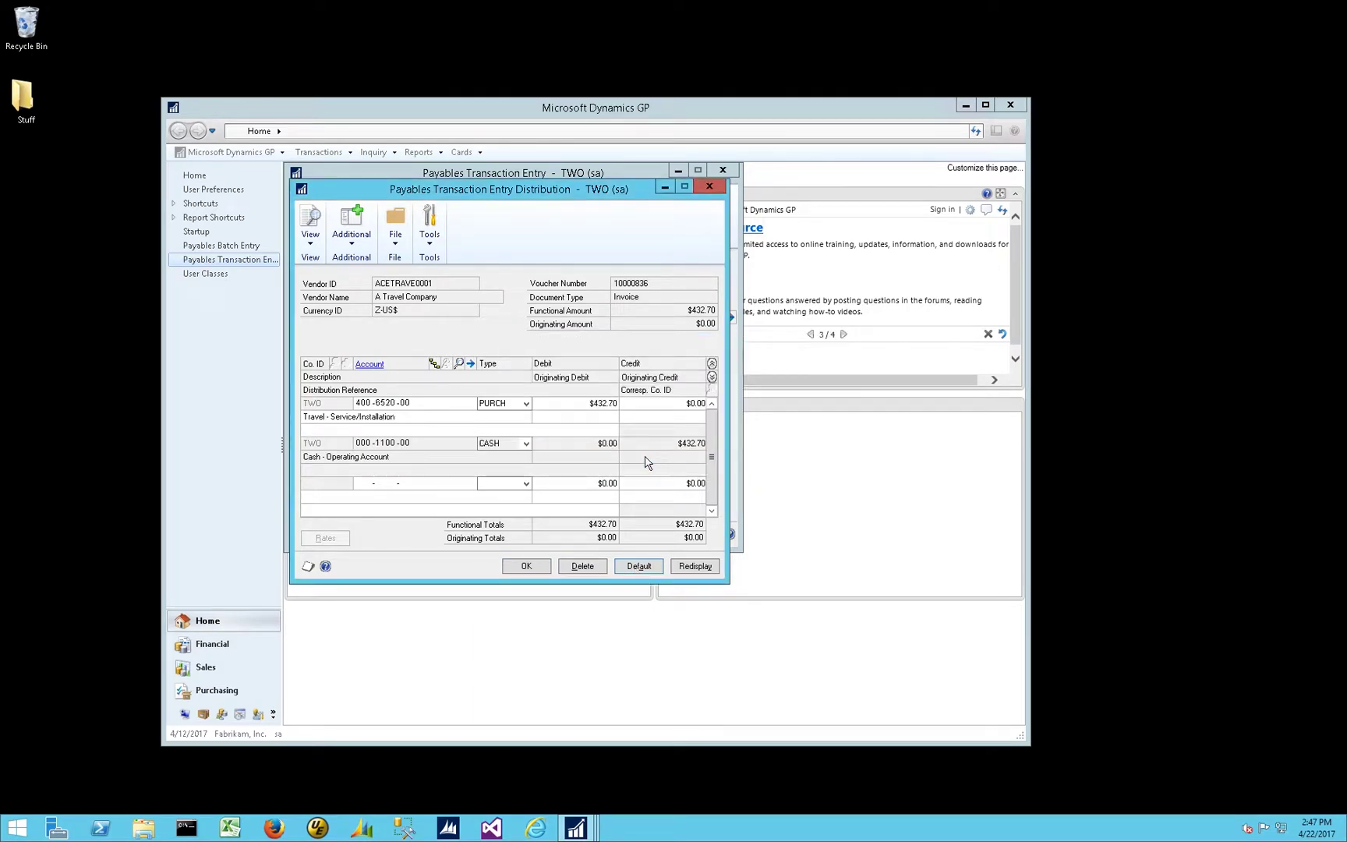
click(580, 403)
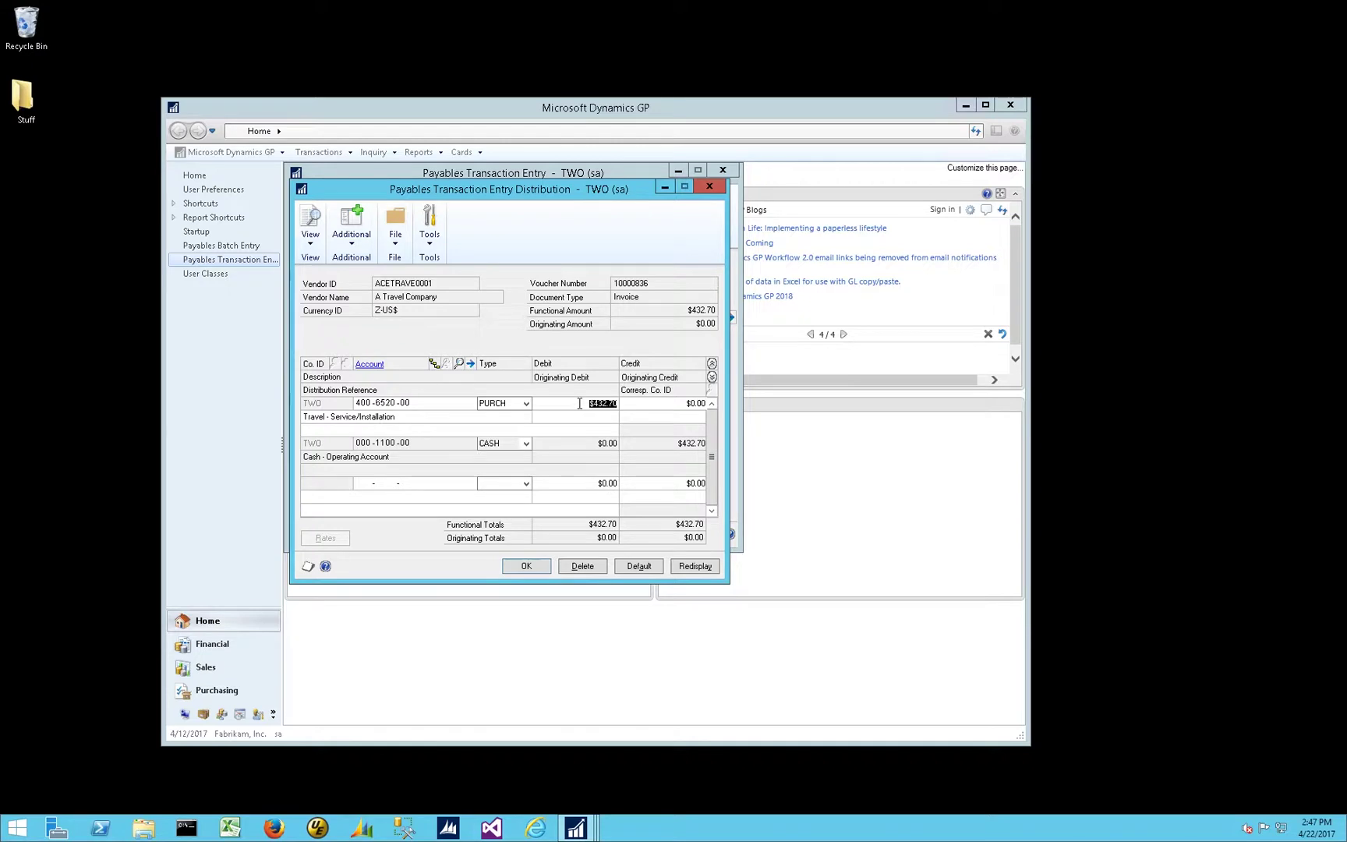
click(526, 403)
click(527, 412)
Accept the $432.70 distributions with the 000-1100-00 CASH credit line
click(377, 443)
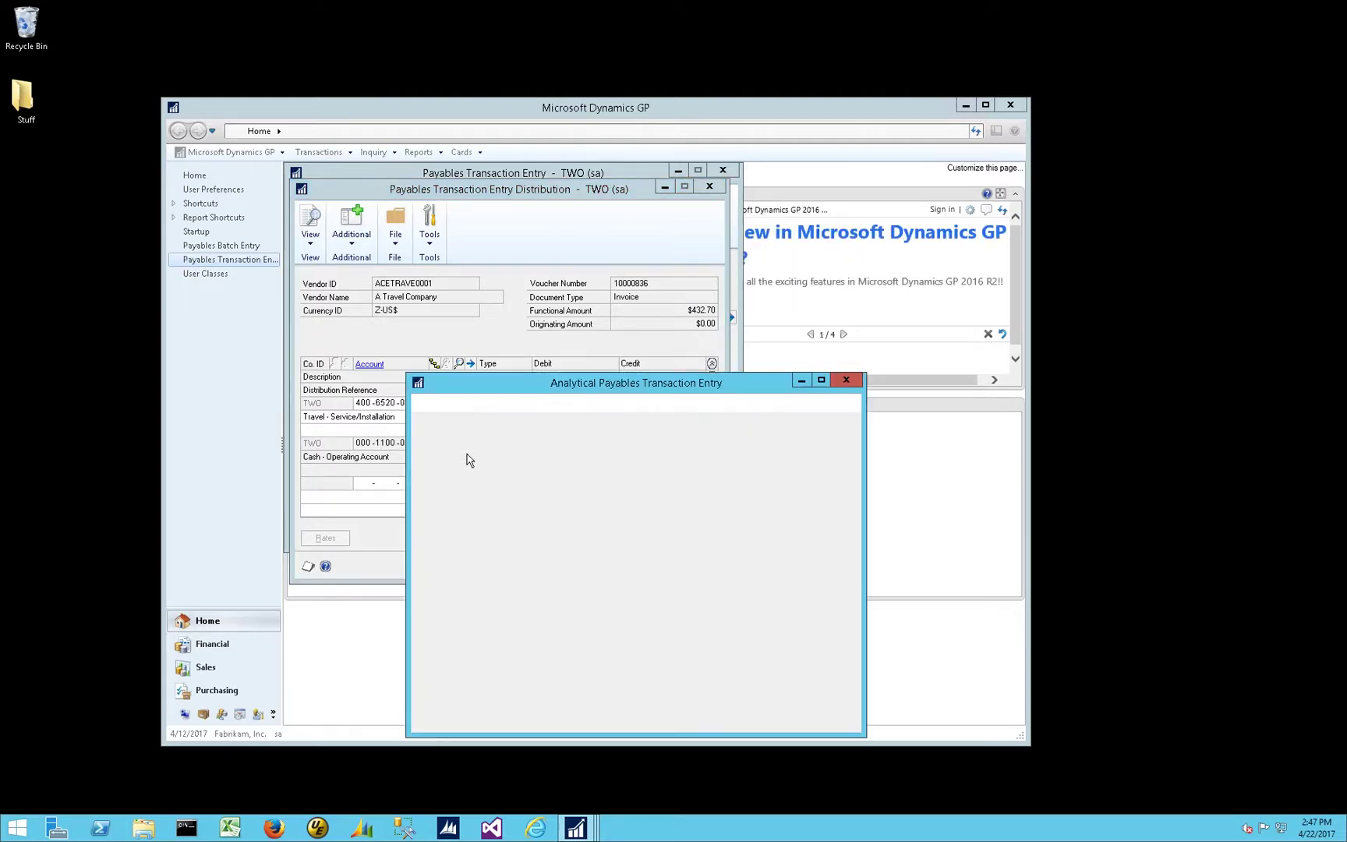
click(847, 381)
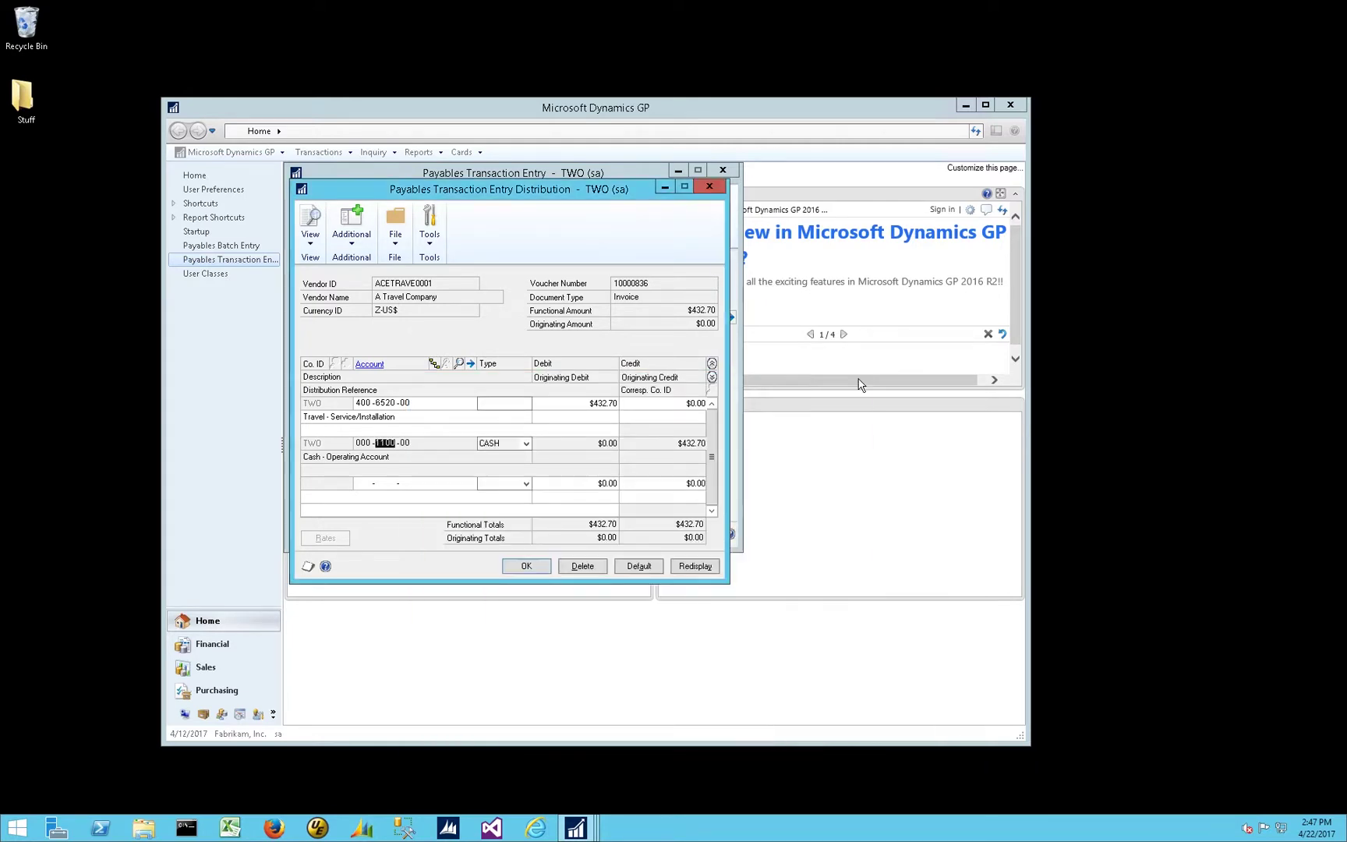
click(533, 567)
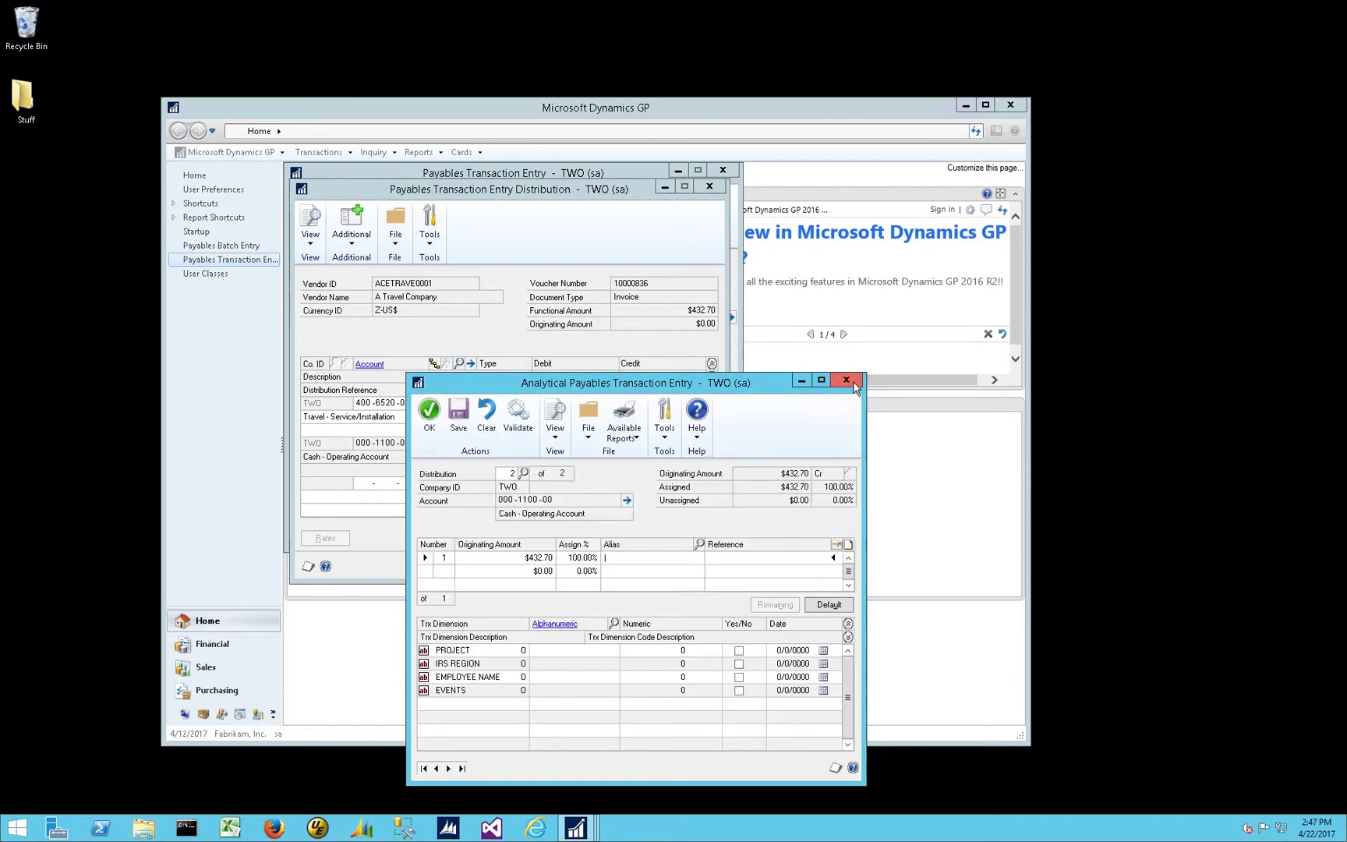
click(846, 381)
click(527, 566)
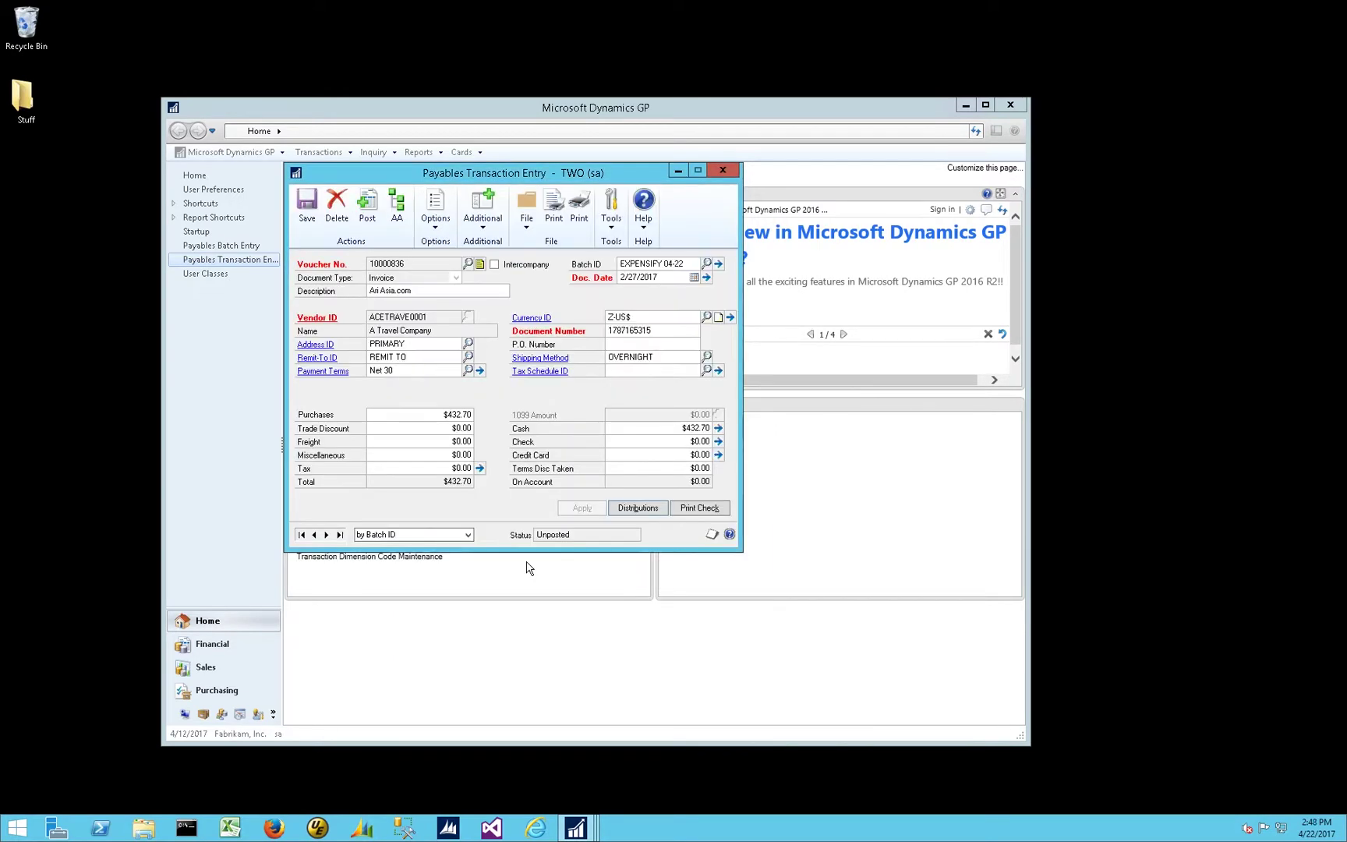
Save the cash voucher and confirm voucher 10000841's credit card payment number 10000842
click(339, 534)
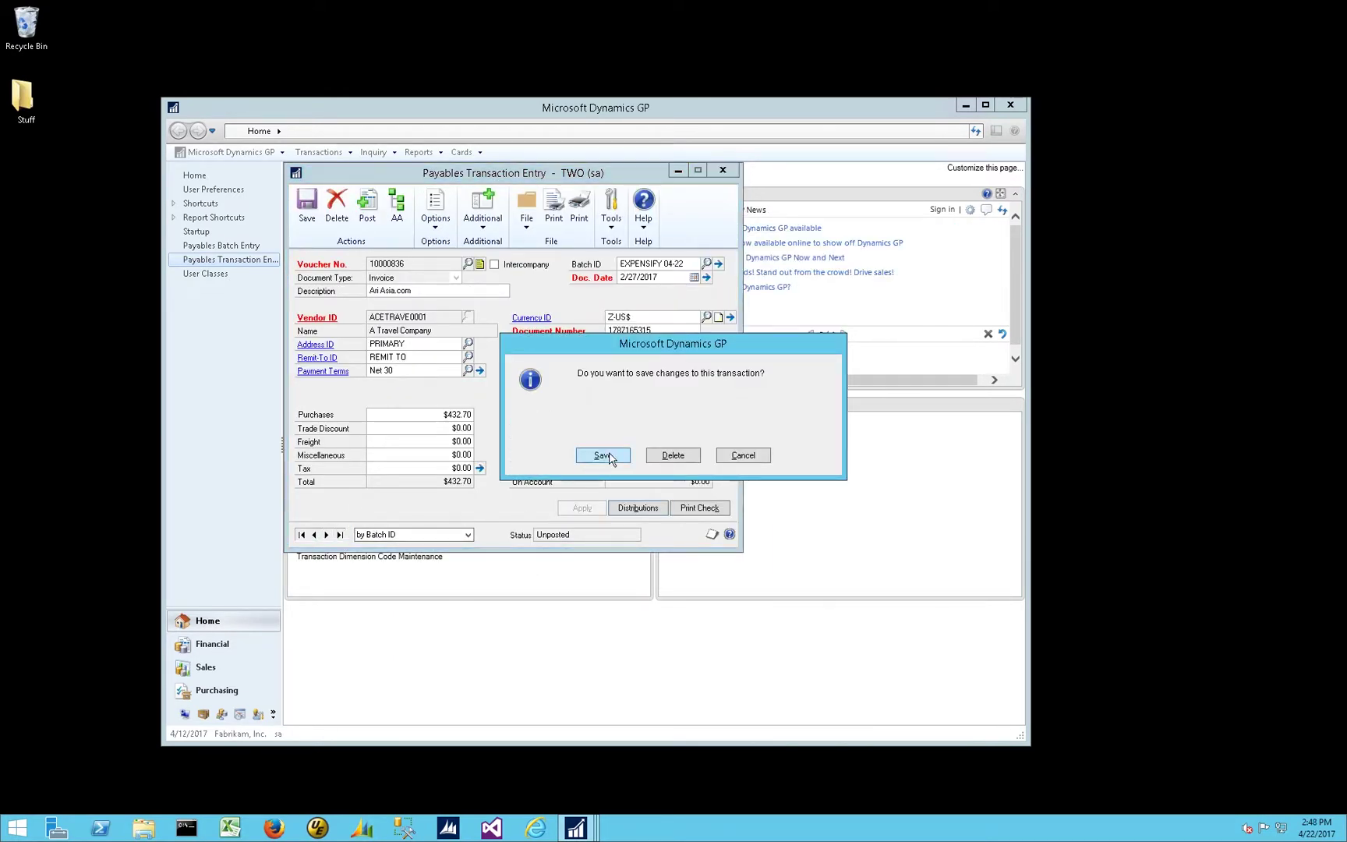
click(522, 454)
drag(617, 453, 729, 458)
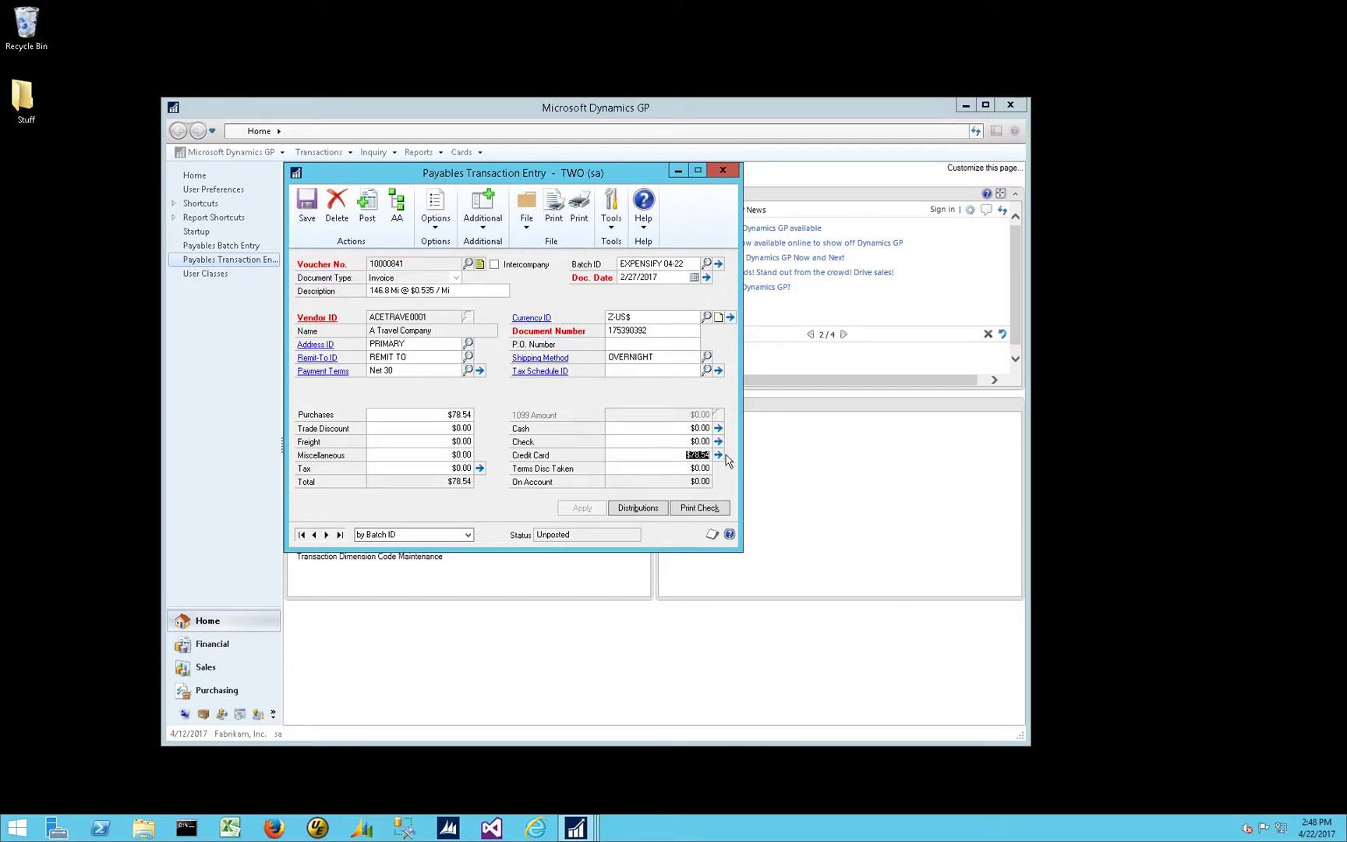
click(718, 457)
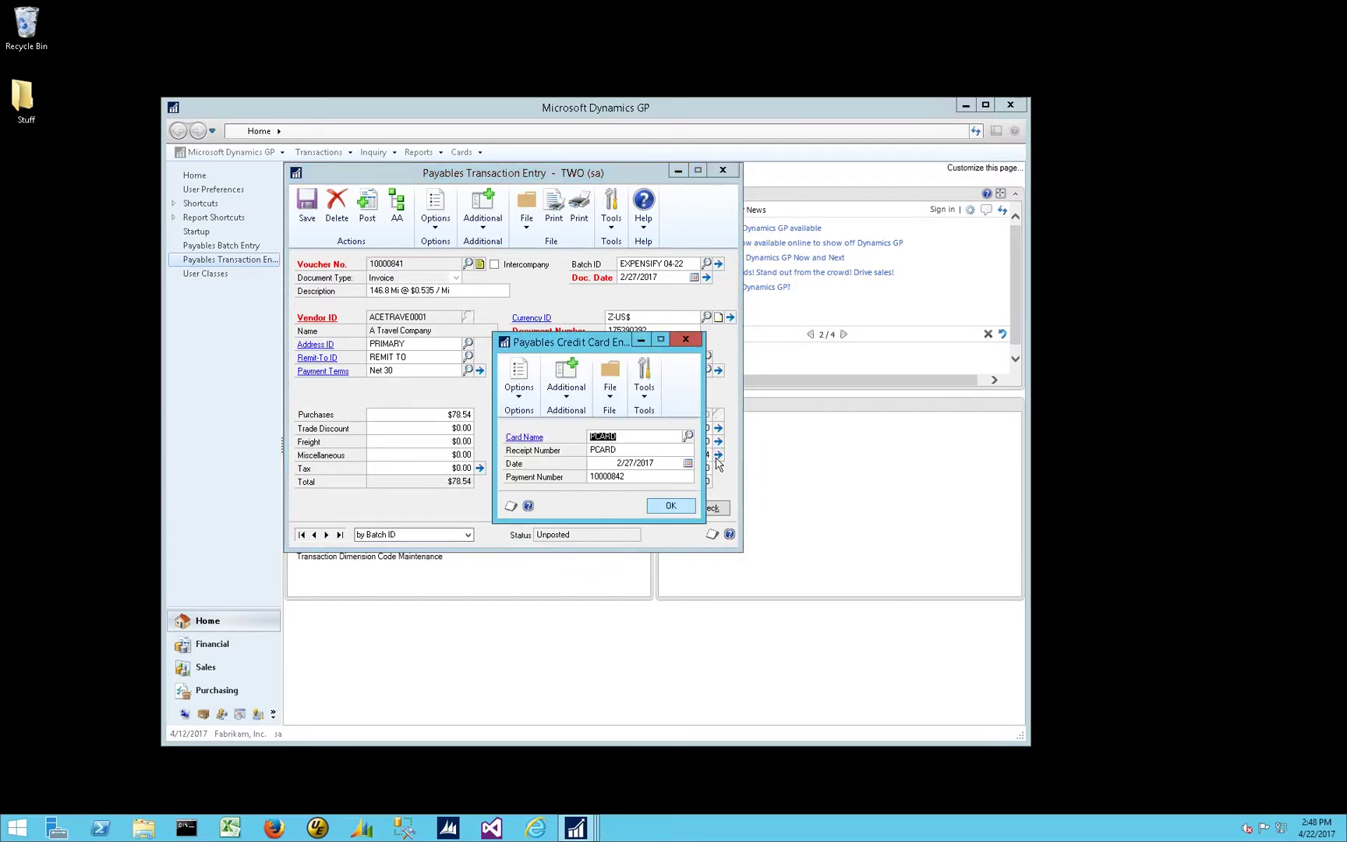
double_click(634, 476)
click(670, 505)
Inspect voucher 10000841's distributions, keeping CASH on the 000-2101-00 PCARD line
click(635, 509)
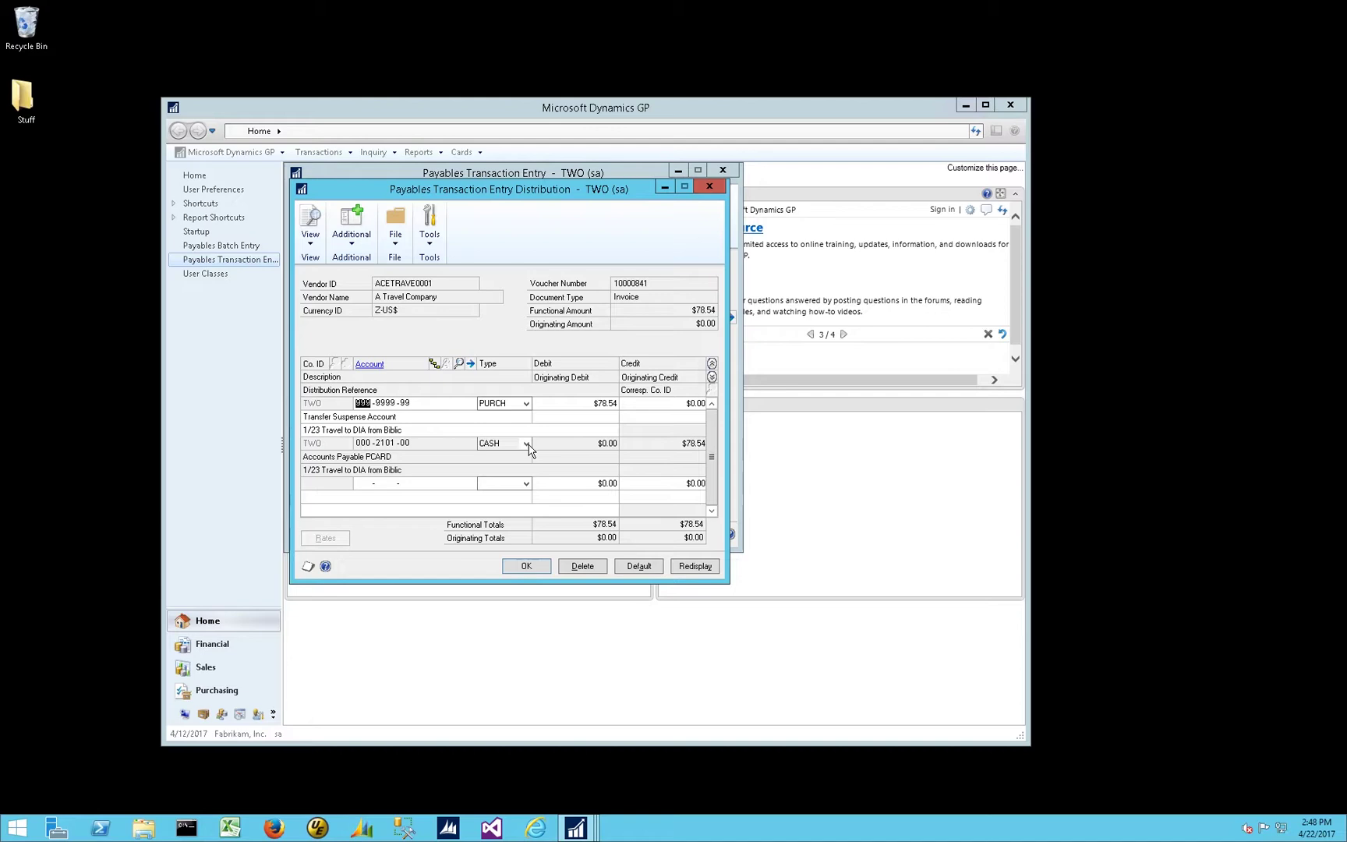
click(527, 446)
click(527, 446)
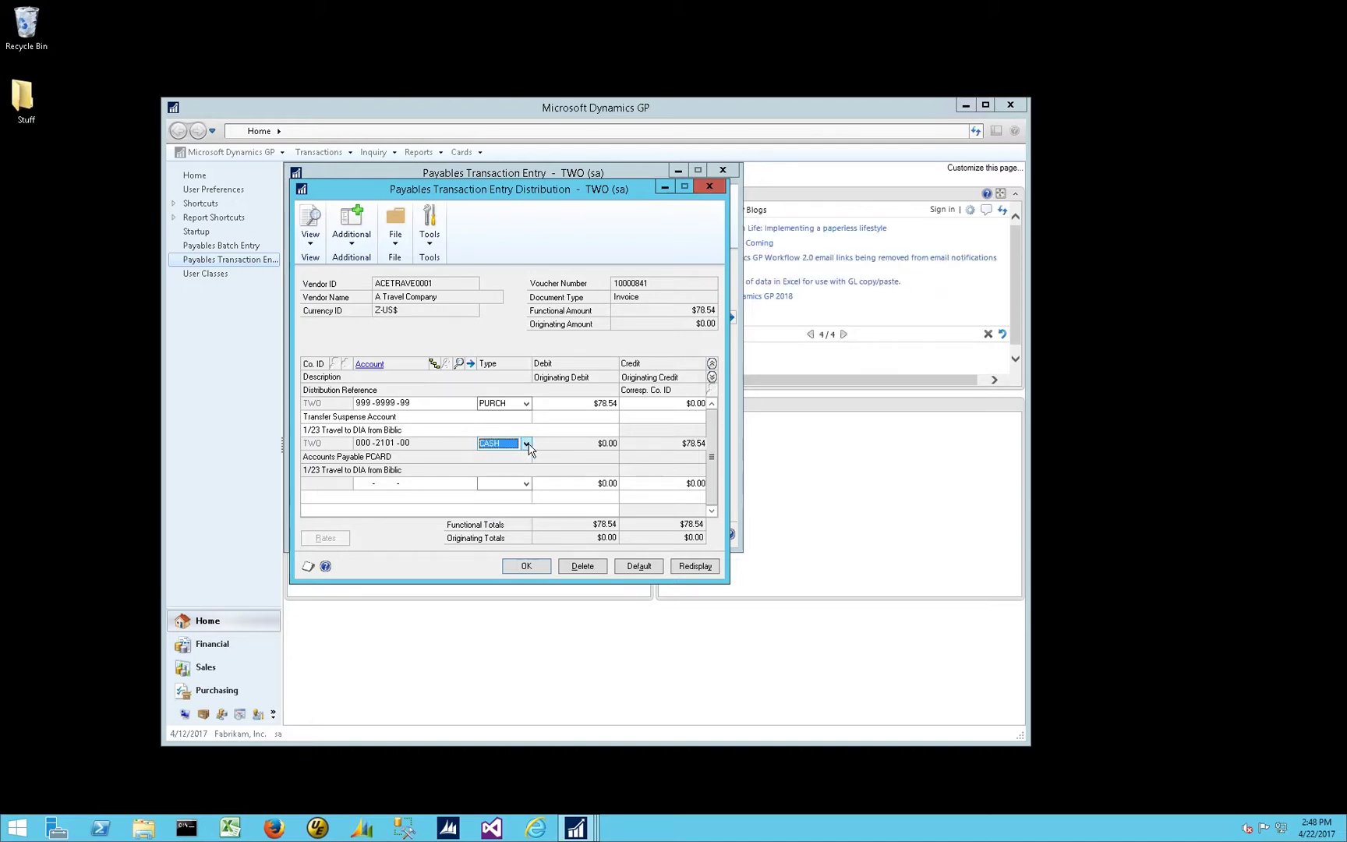
double_click(382, 443)
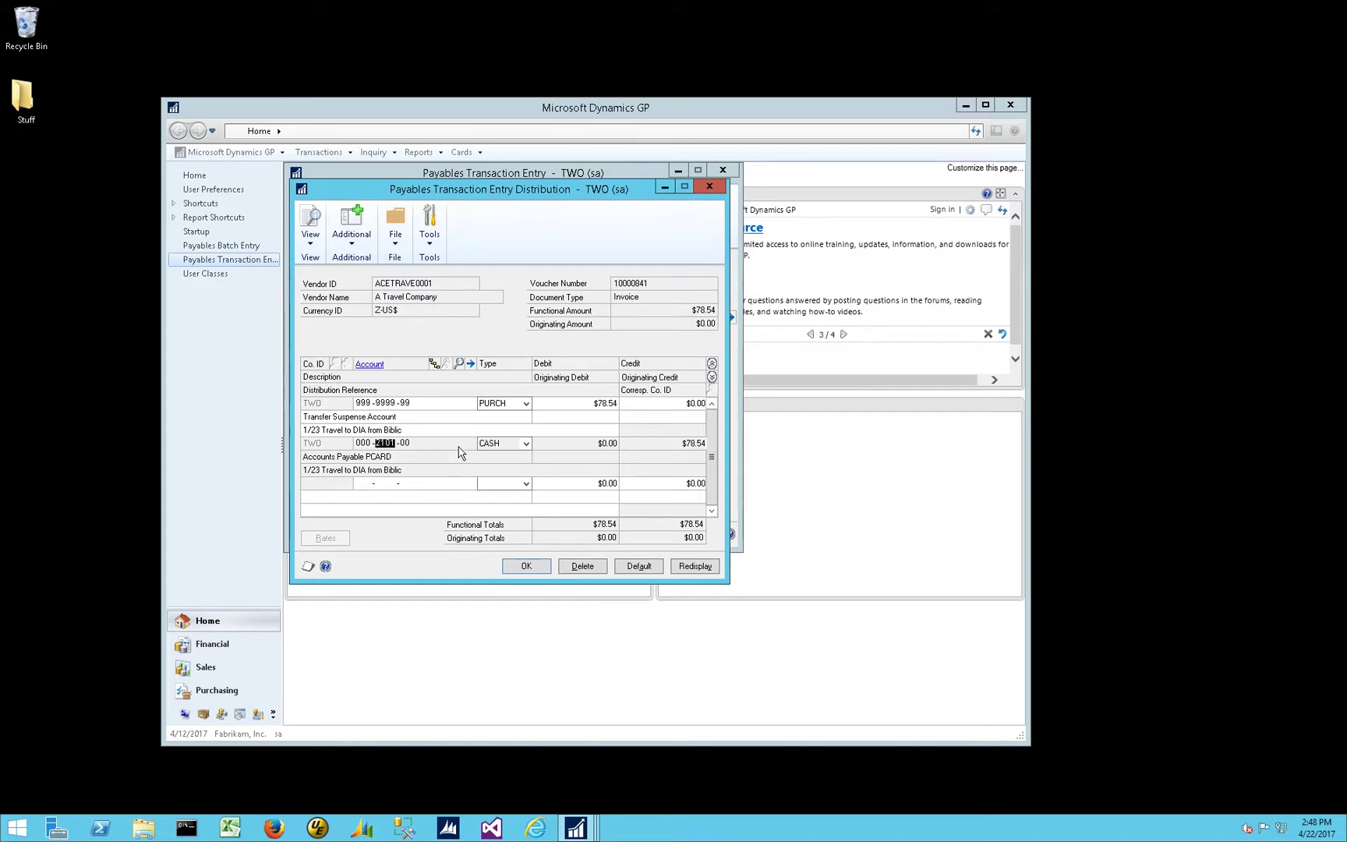
Keep CASH on the 000-2101-00 line, accept distributions, and review the $78.54 Credit Card amount
click(510, 445)
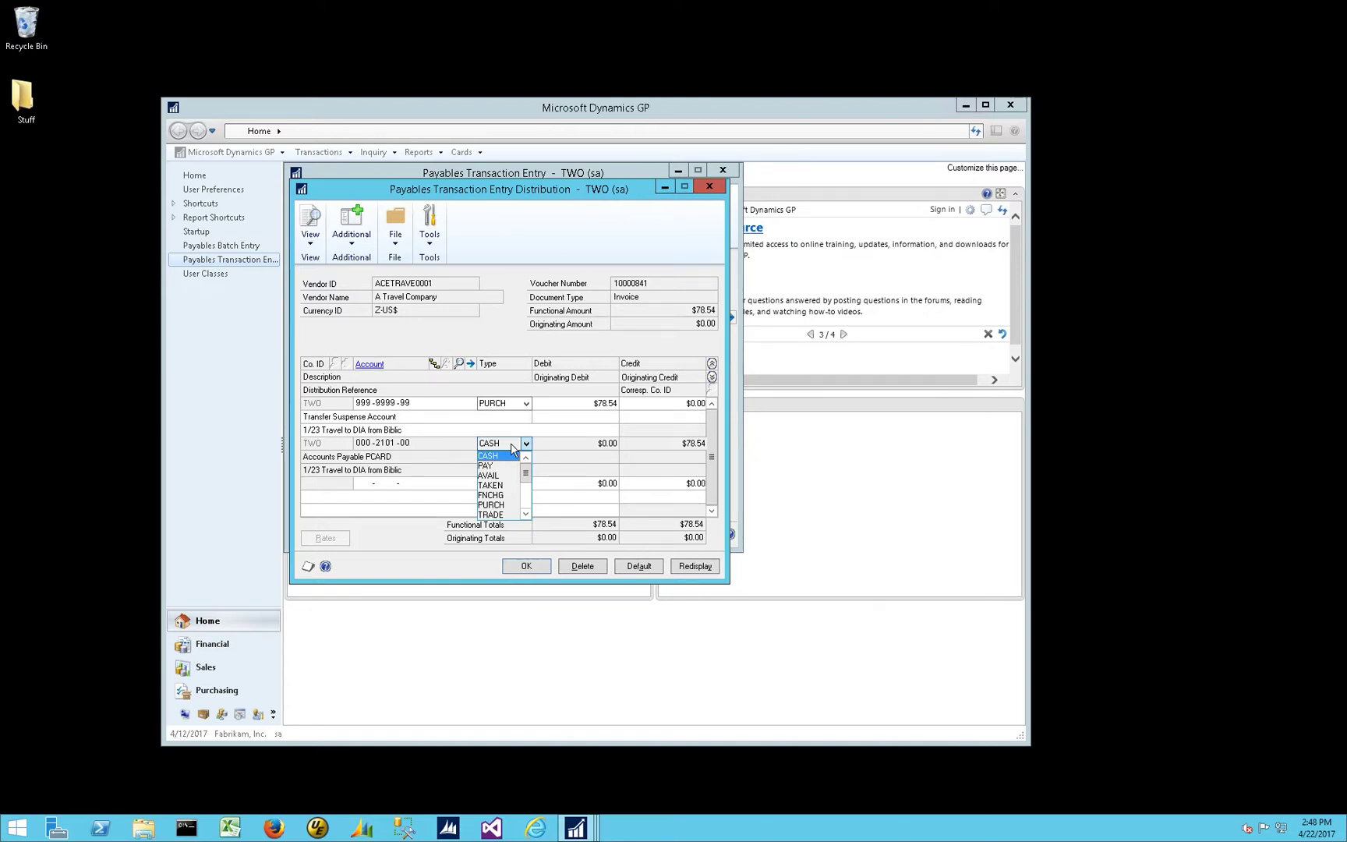
click(511, 443)
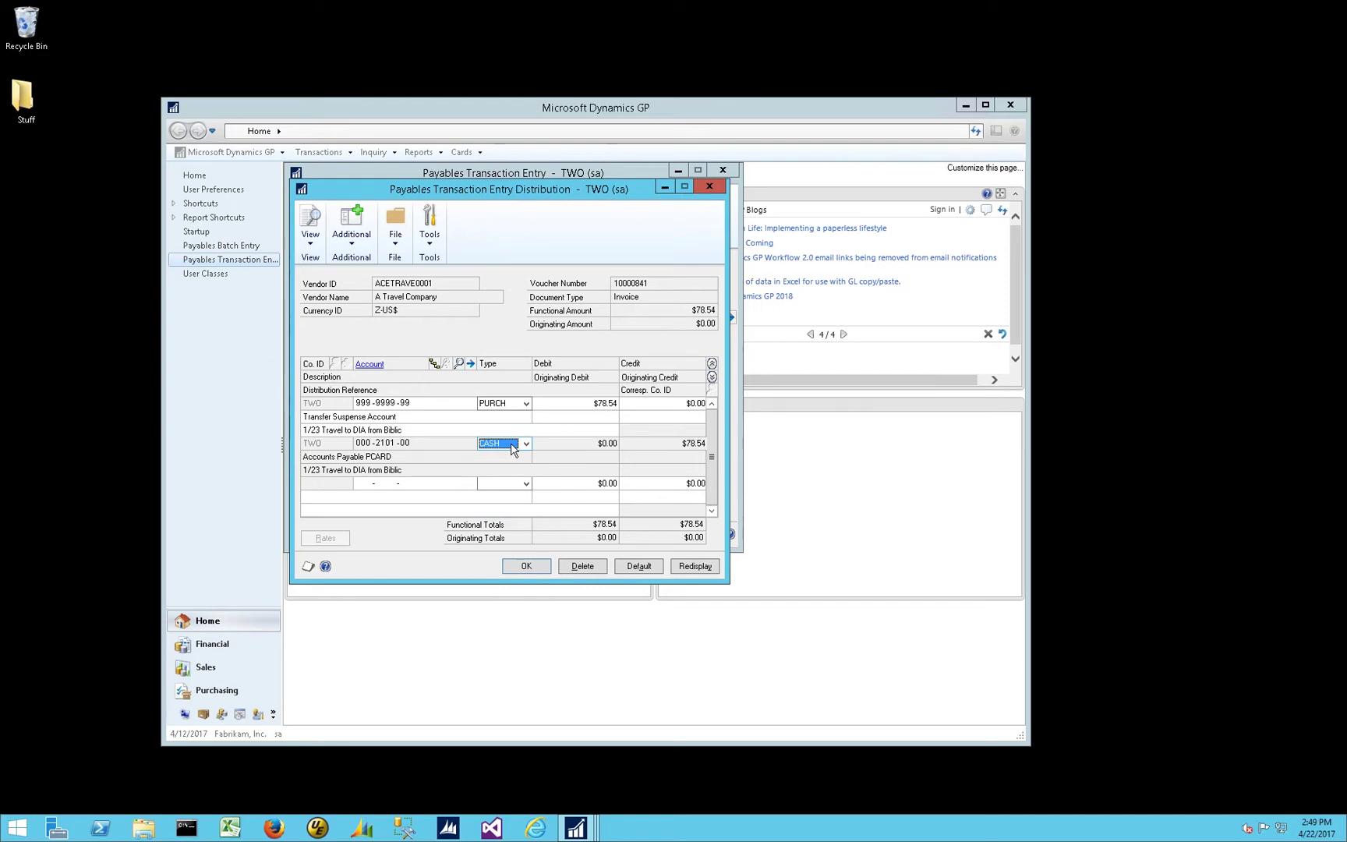
double_click(385, 443)
click(527, 567)
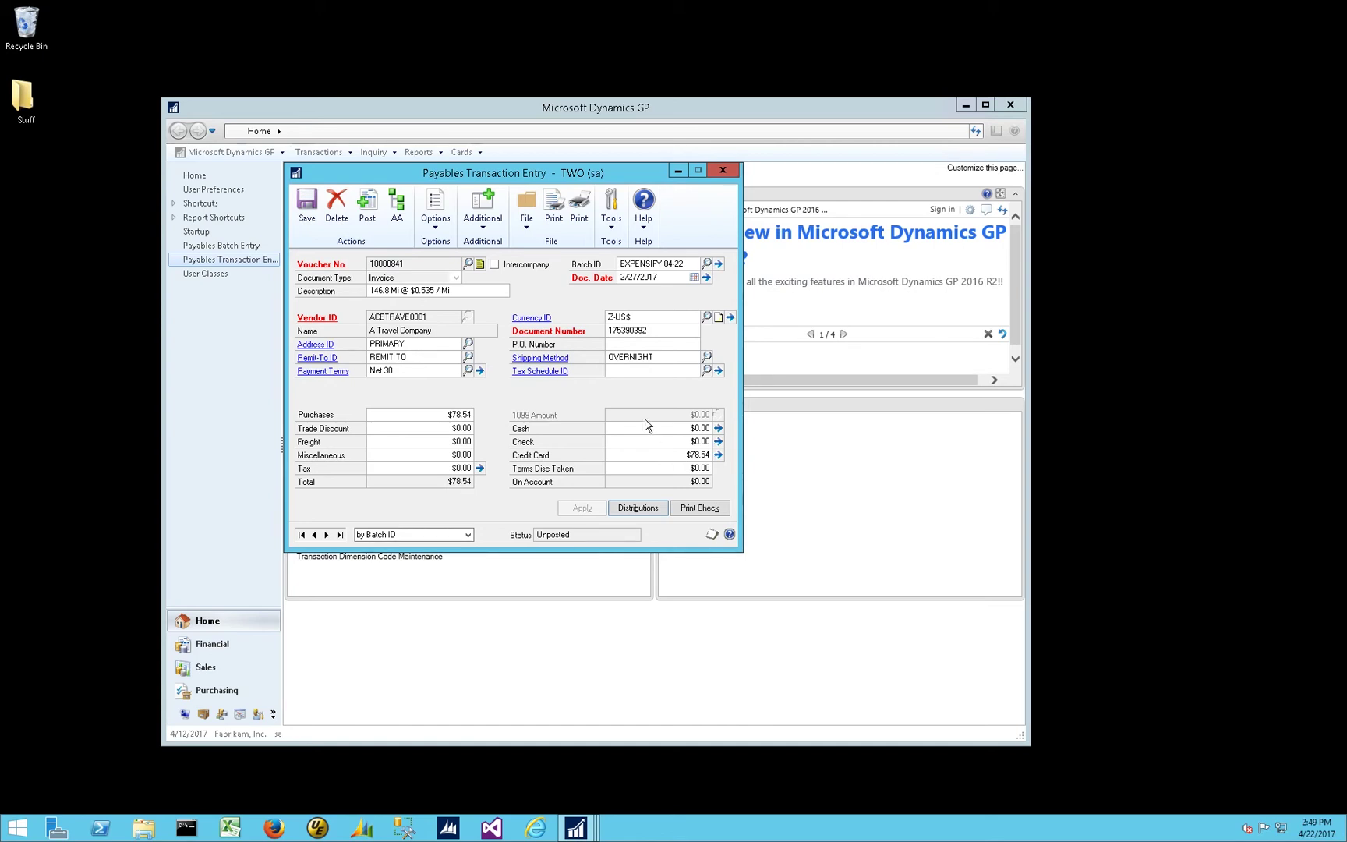
click(645, 429)
click(662, 455)
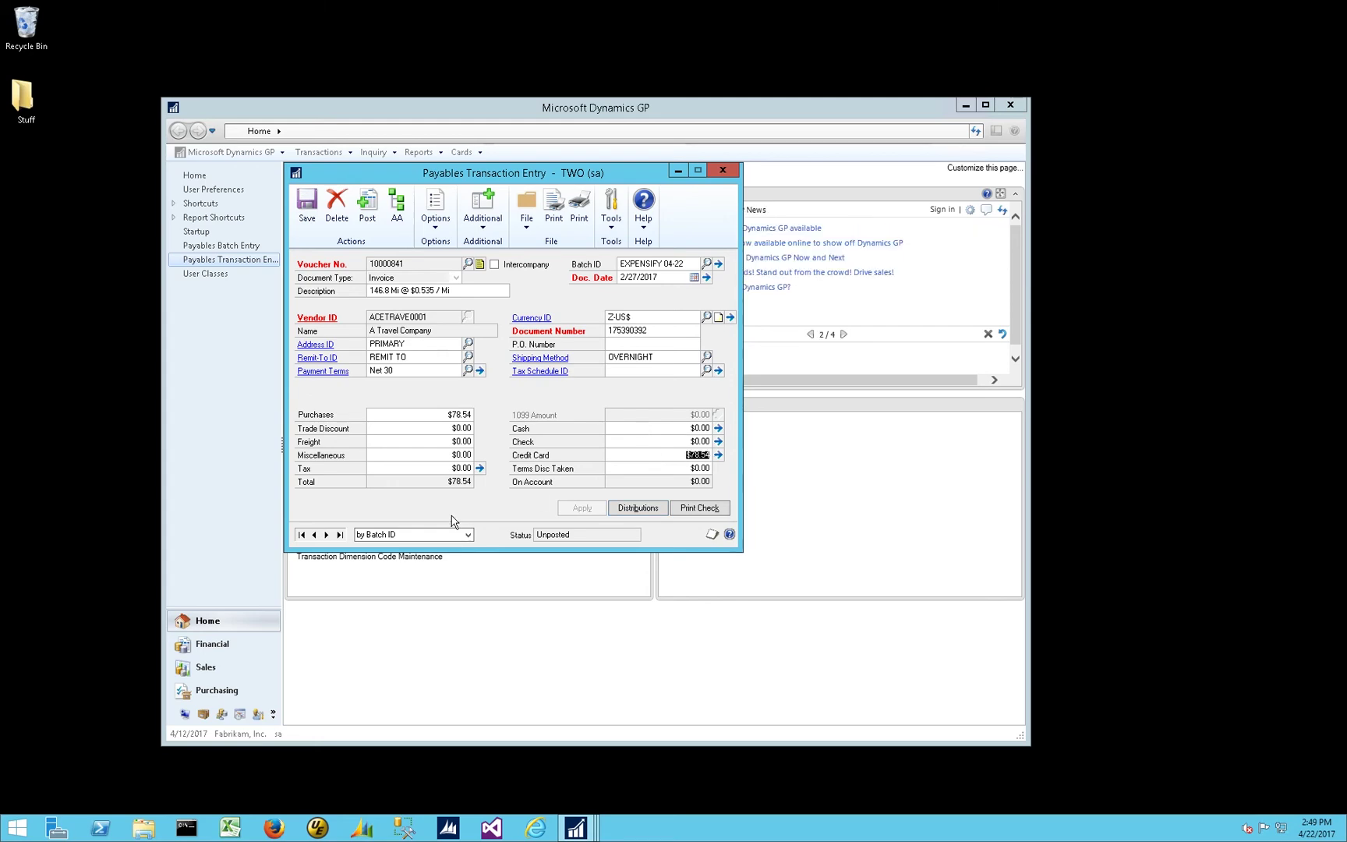